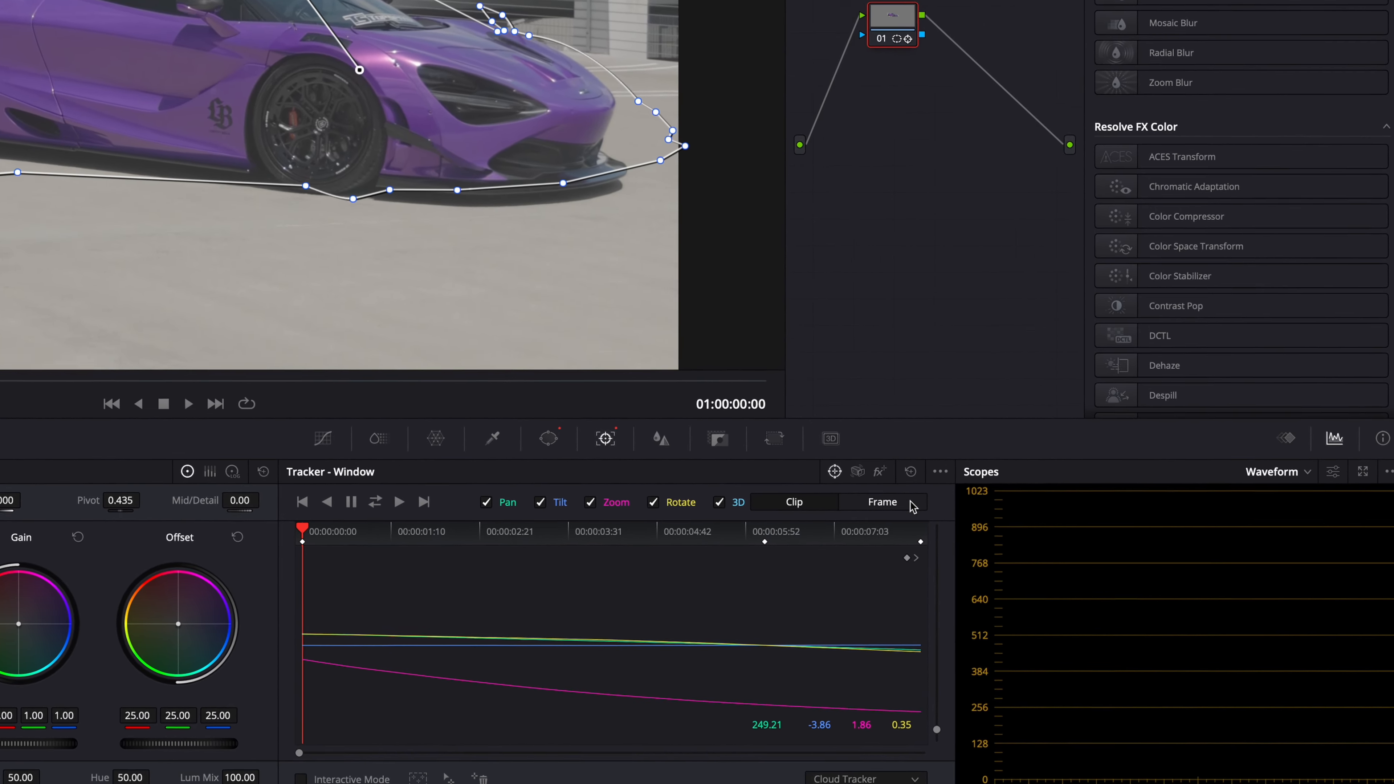
- Switch the window tracker to Frame mode and reshape the mask's points to fit the car's outline on the first frame
left_click(945, 521)
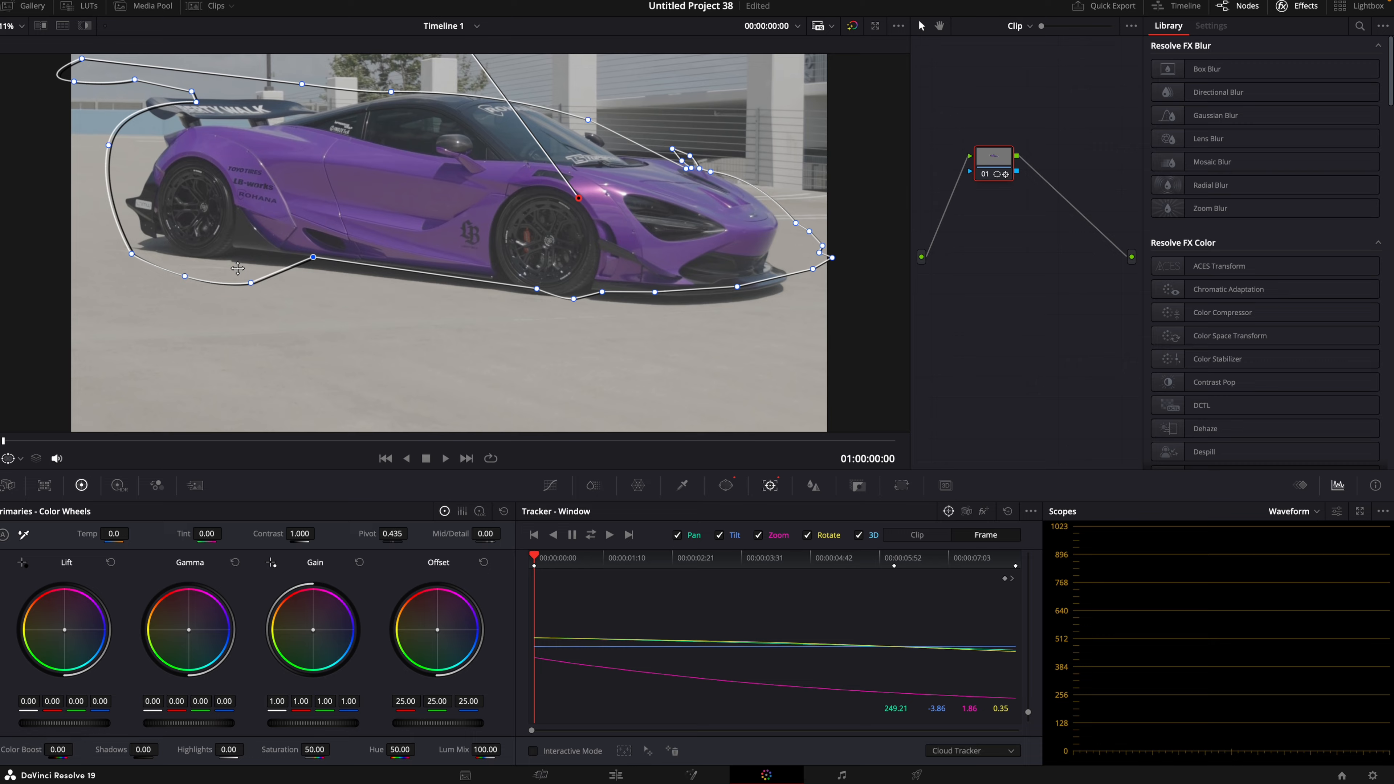
left_click_drag(250, 283, 233, 250)
left_click_drag(184, 276, 138, 238)
scroll(135, 238, "up", 1)
left_click_drag(73, 135, 119, 172)
left_click_drag(112, 238, 111, 231)
left_click_drag(130, 177, 131, 179)
left_click_drag(180, 92, 171, 119)
scroll(165, 105, "down", 3)
left_click_drag(175, 81, 224, 146)
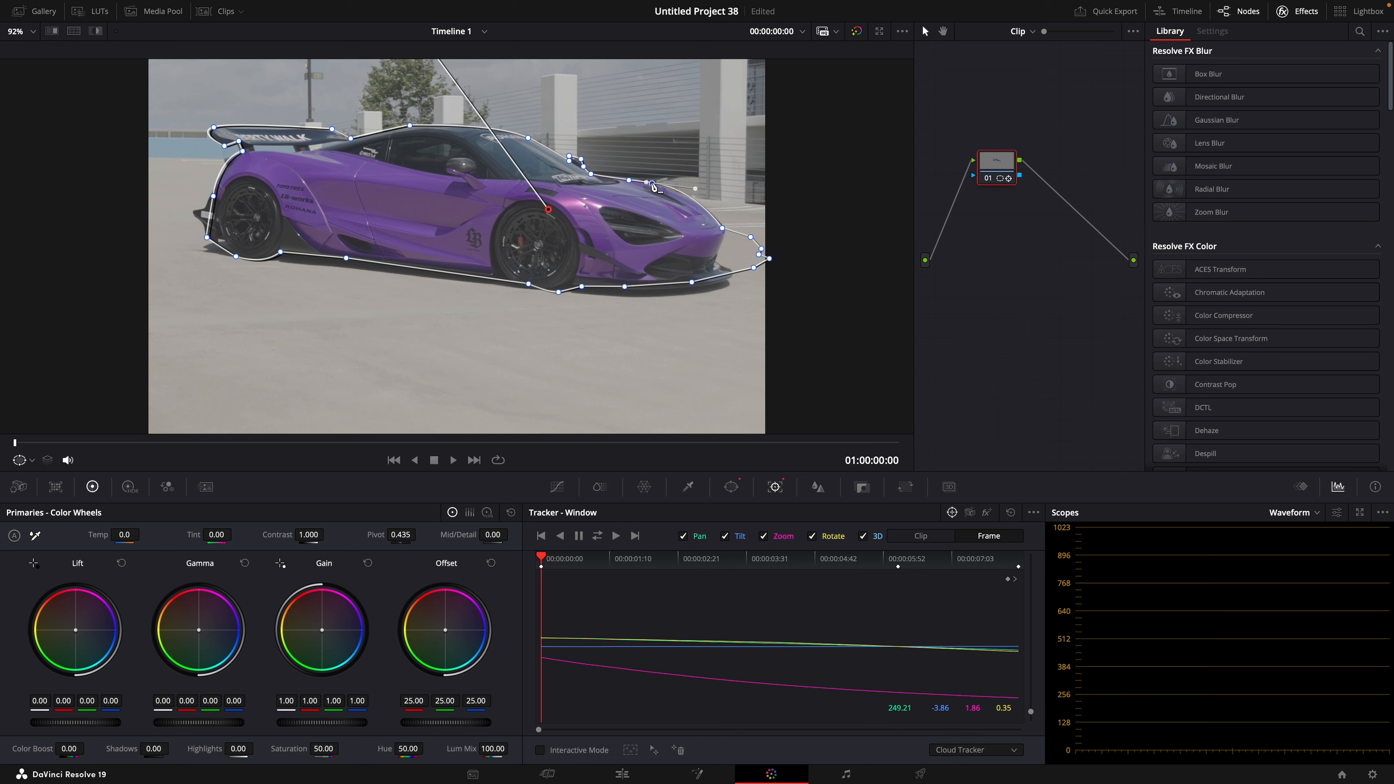
- Refine the mask outline at further frames through the clip so it follows the car, and go to 01:00:06:46
key("space")
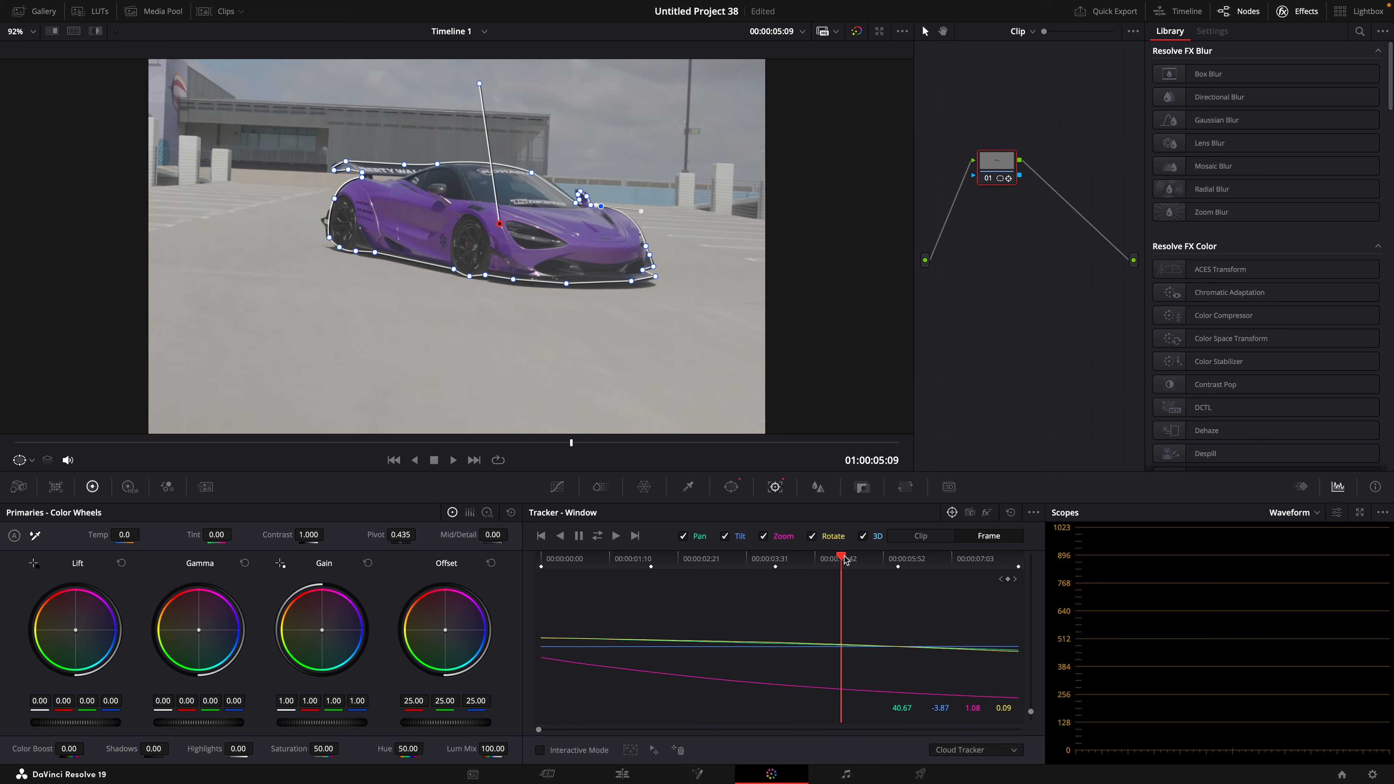
scroll(348, 153, "up", 3)
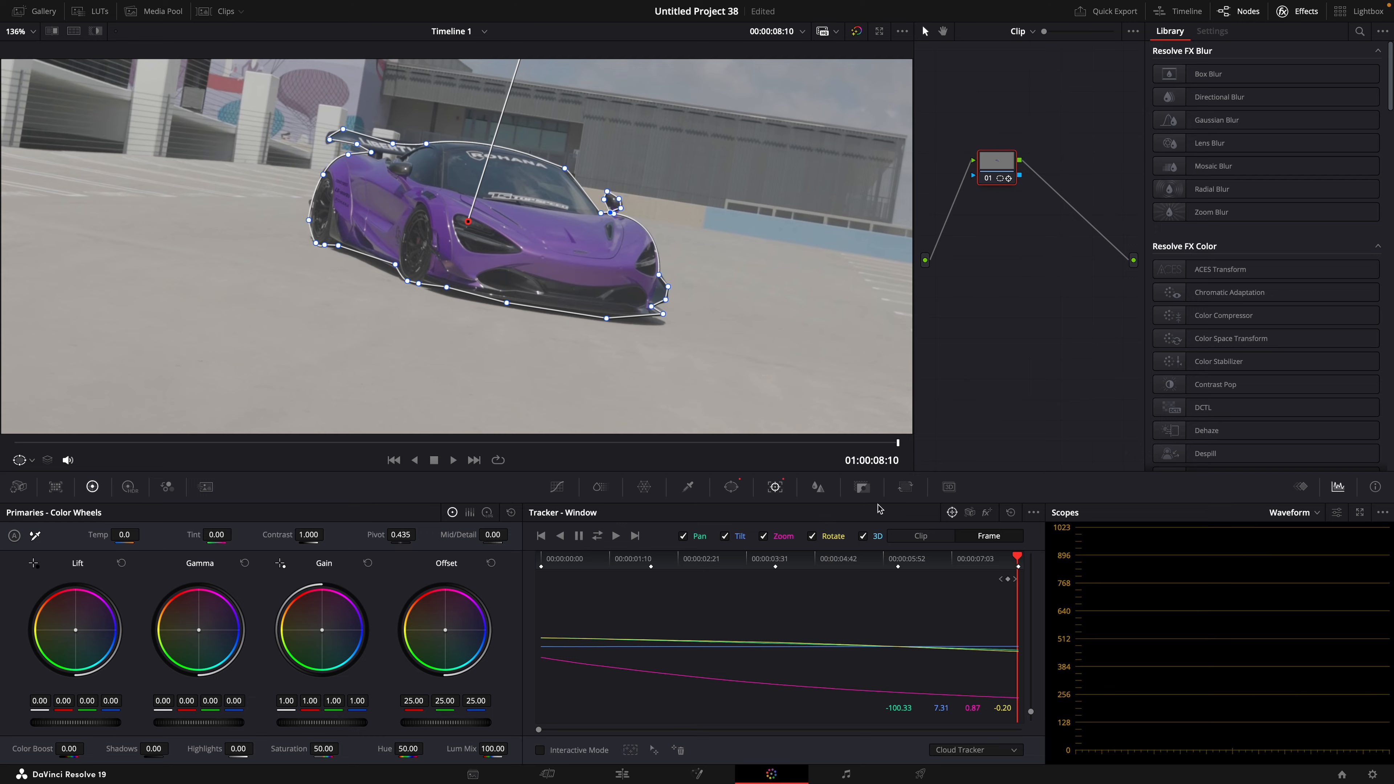
left_click_drag(1017, 557, 935, 556)
- Add an alpha output fed by node 01 and set the window's inside softness to 0.98
right_click(1086, 247)
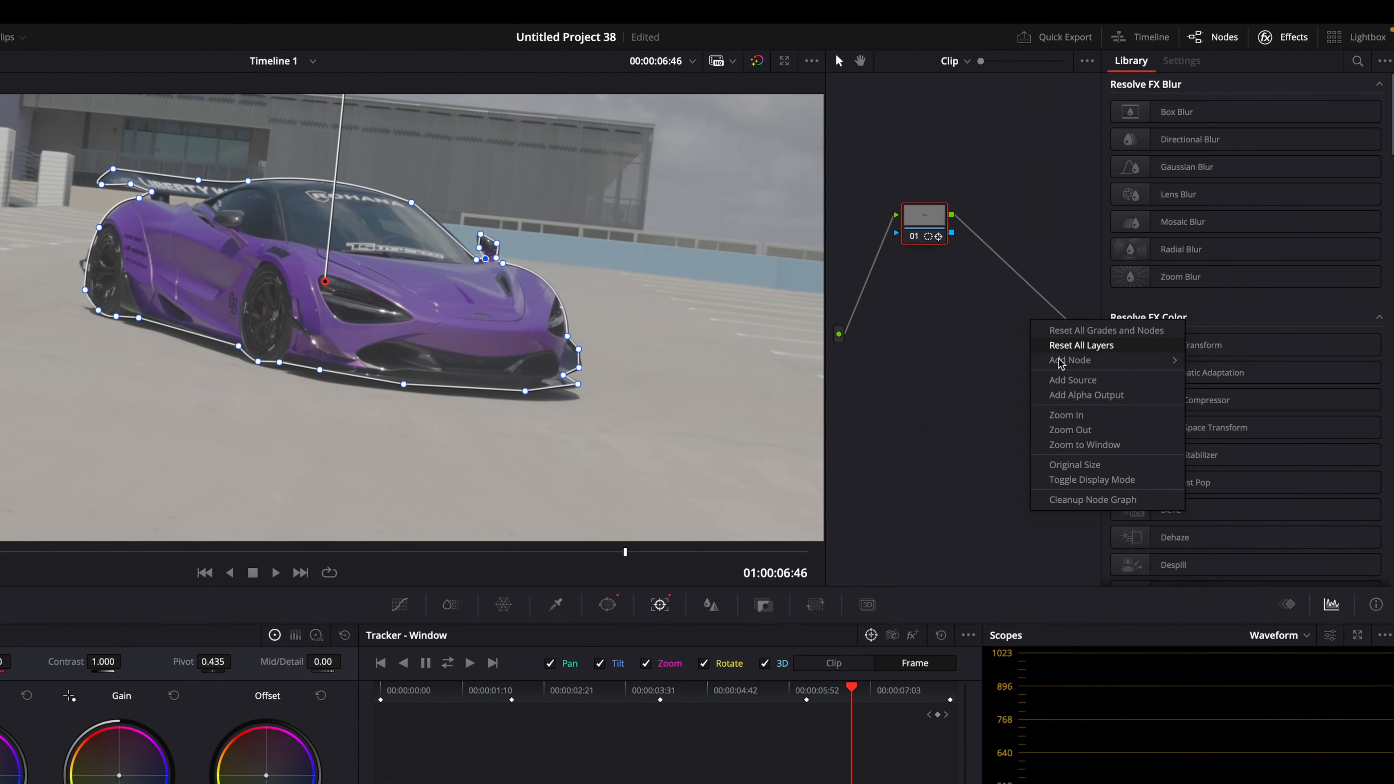
left_click(1070, 422)
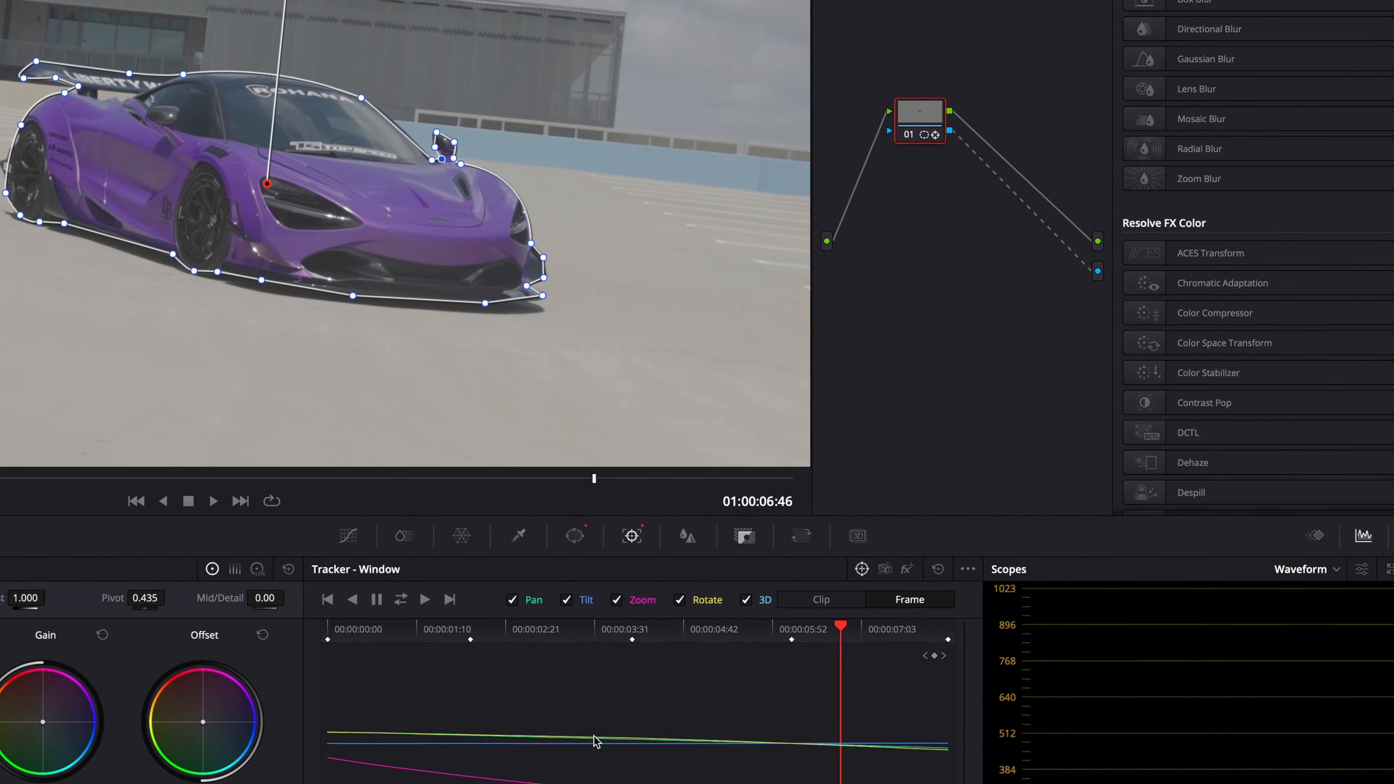
left_click(584, 476)
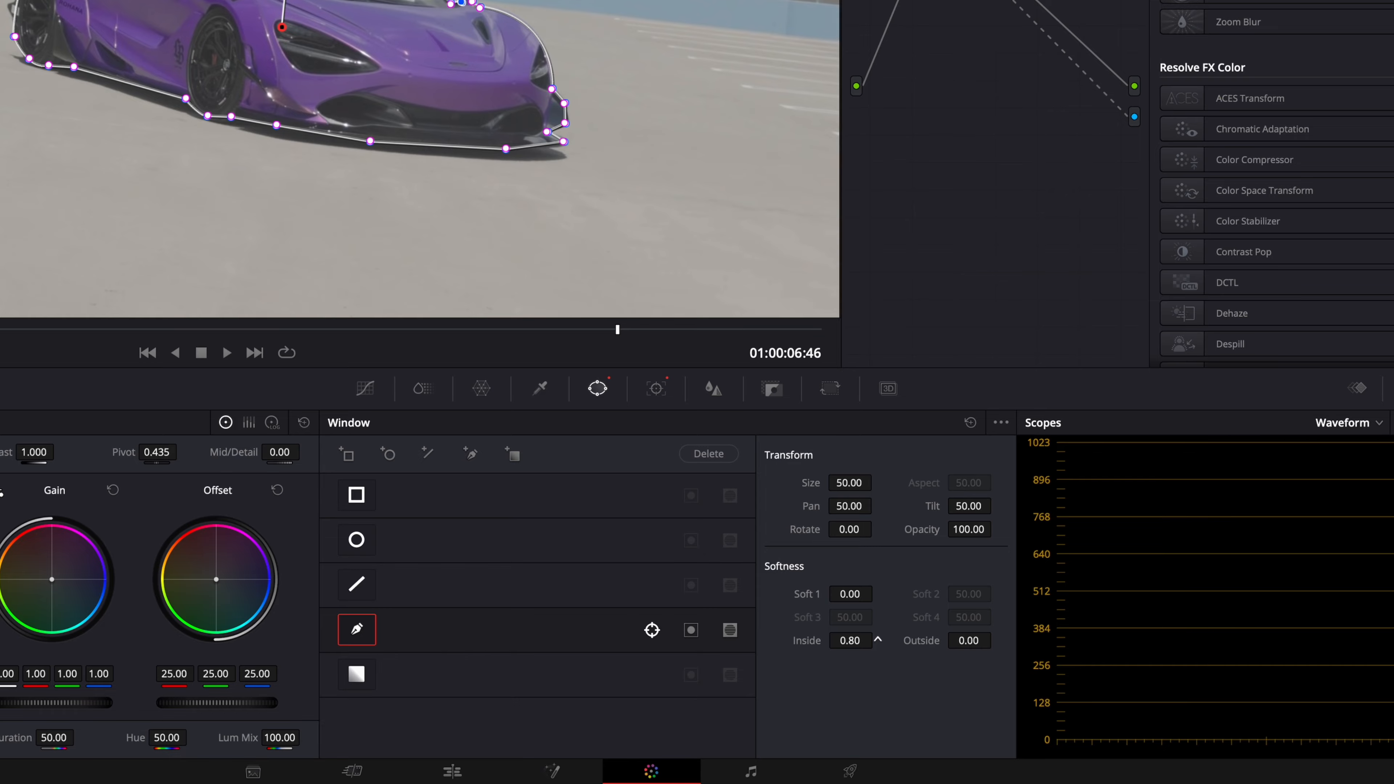
left_click_drag(843, 641, 936, 666)
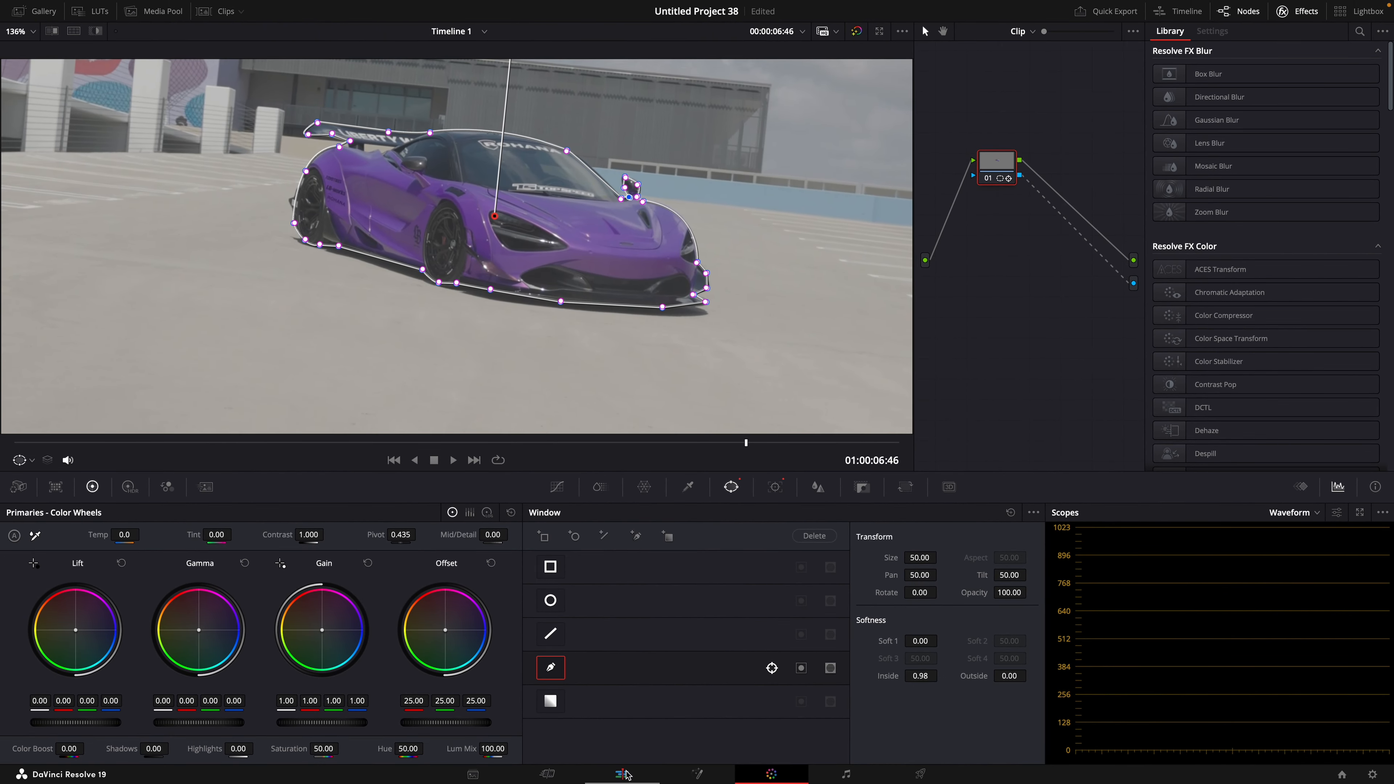
- On the Edit page, disable the Video 1 track to check the isolated car at several frames, and re-enable the track
left_click(624, 774)
left_click(352, 673)
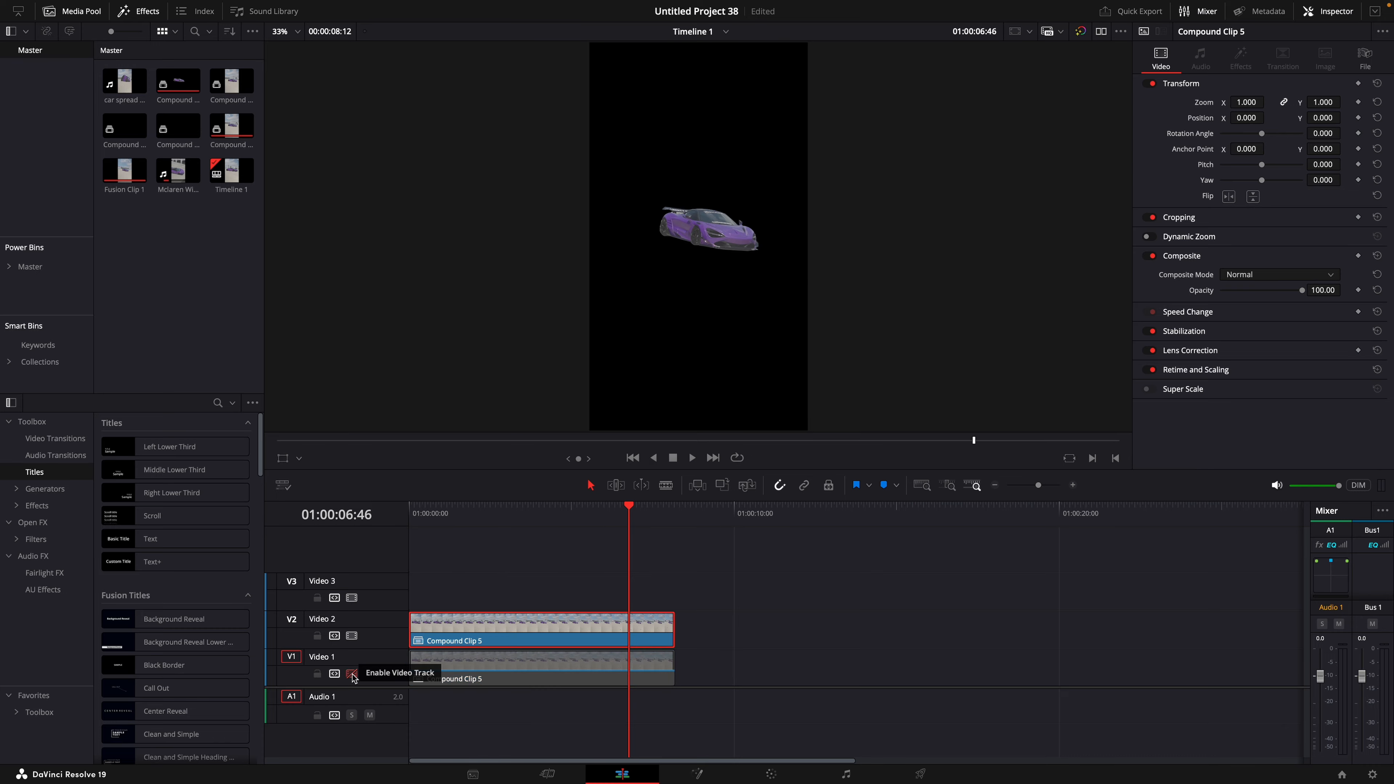
left_click(543, 508)
left_click_drag(543, 512, 502, 513)
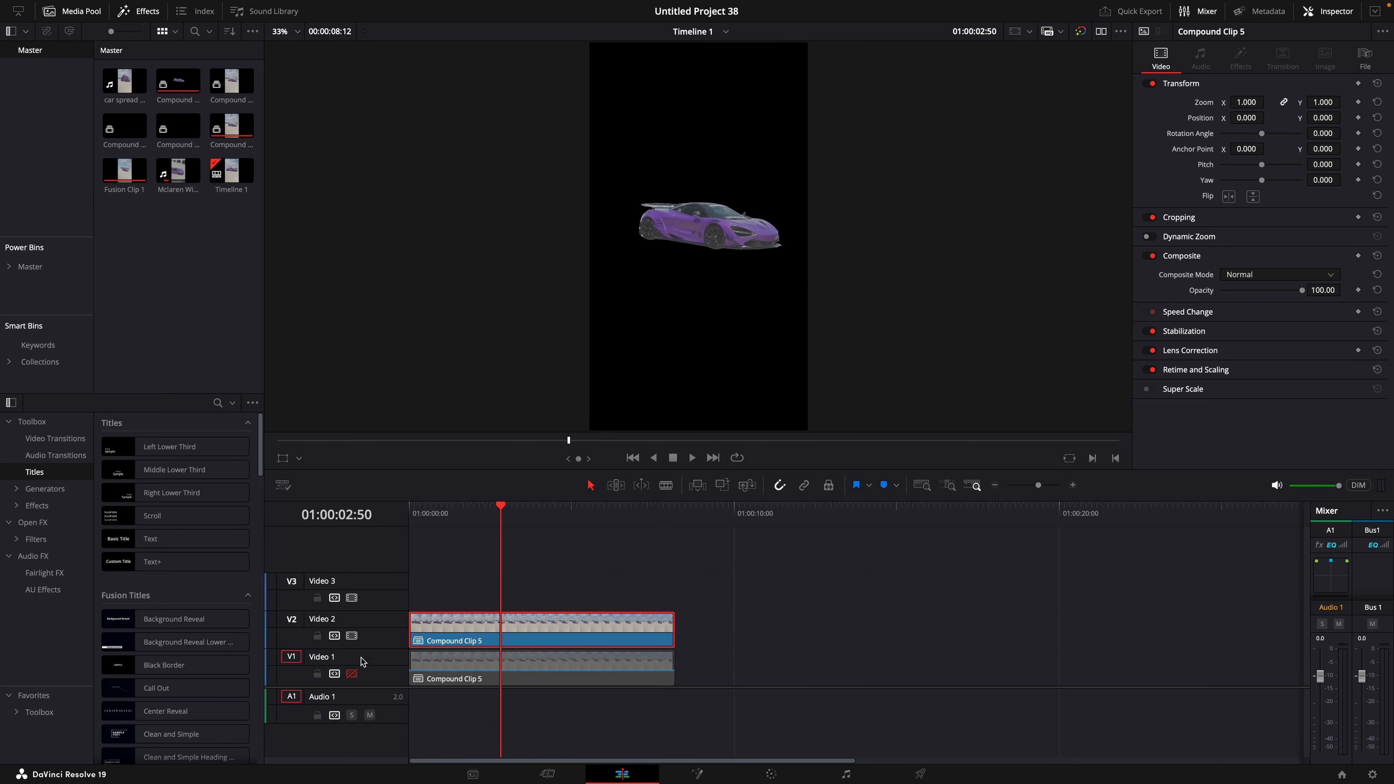
left_click(351, 674)
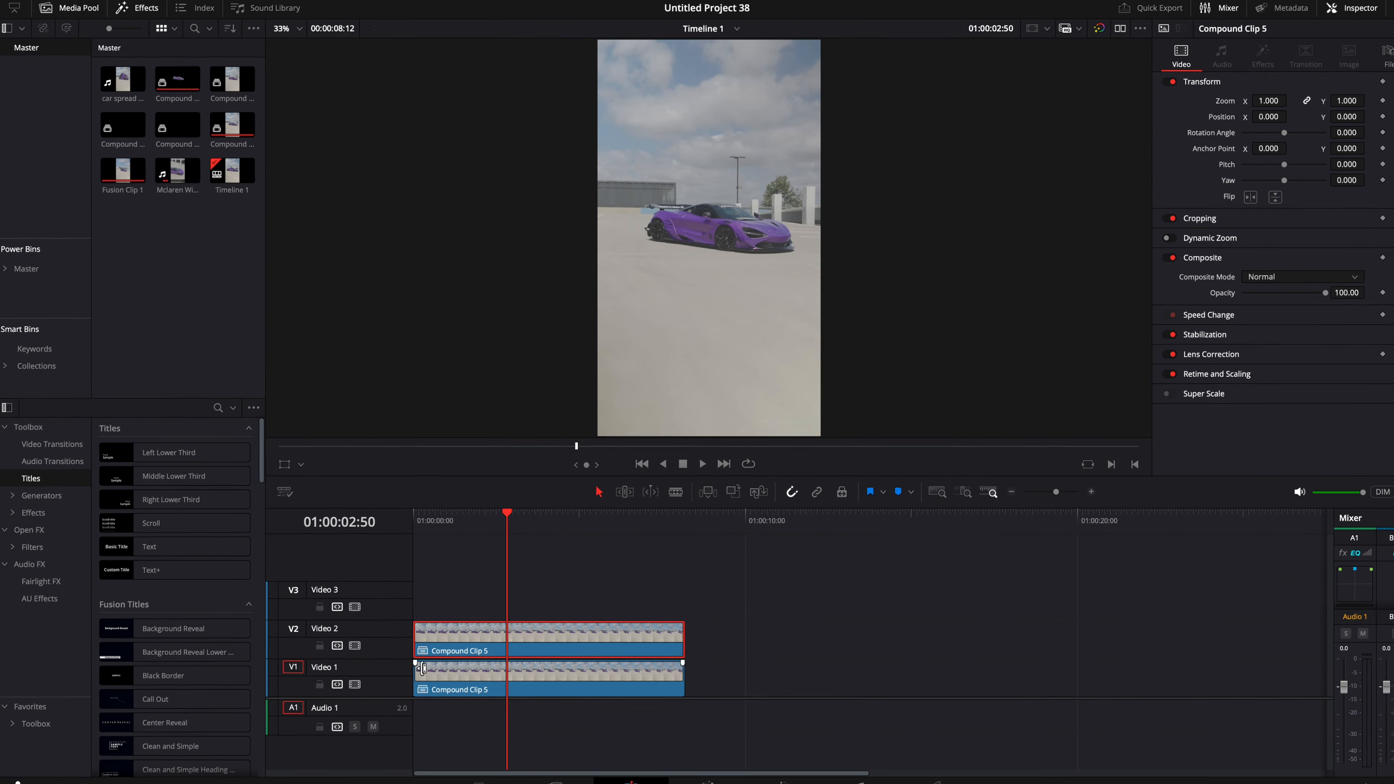
- Turn the clip on Video 2 into a new compound clip, keeping the default name
right_click(466, 640)
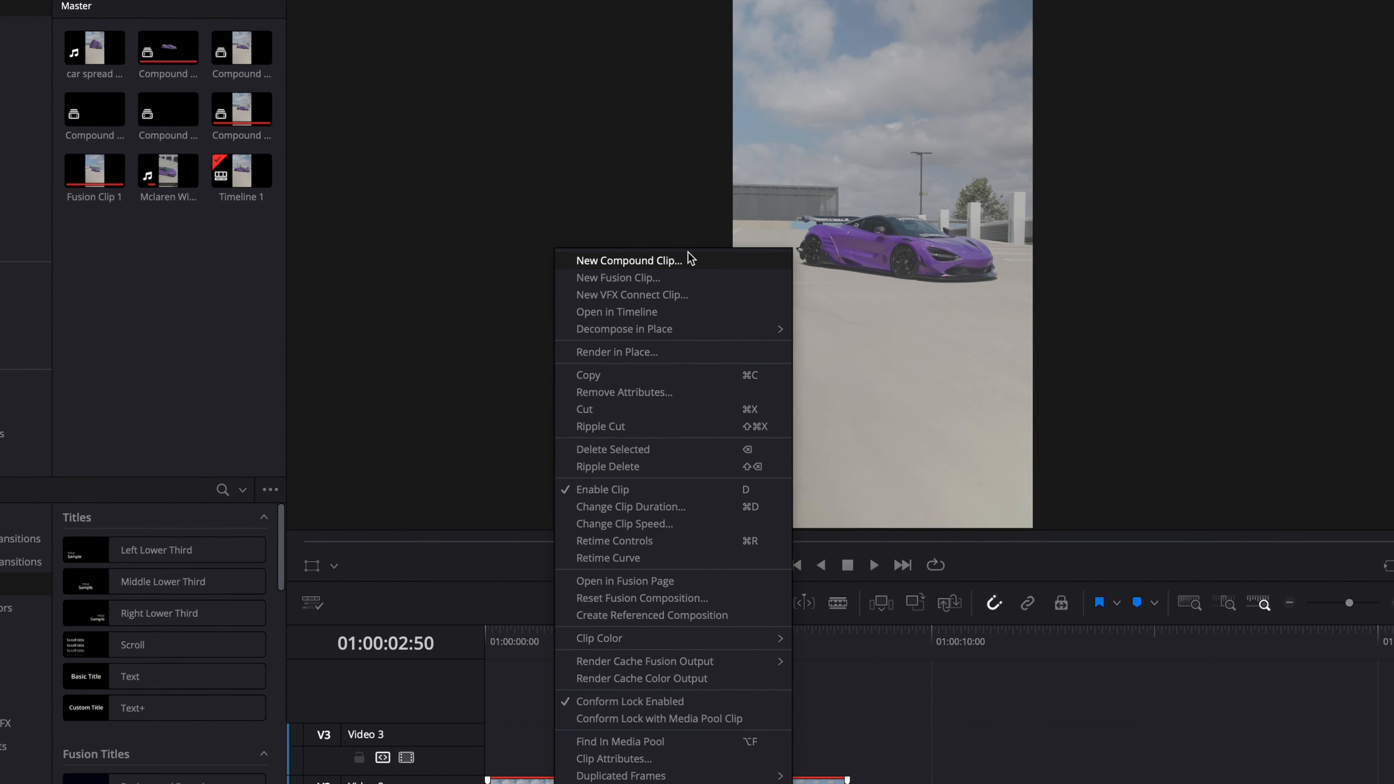
left_click(631, 260)
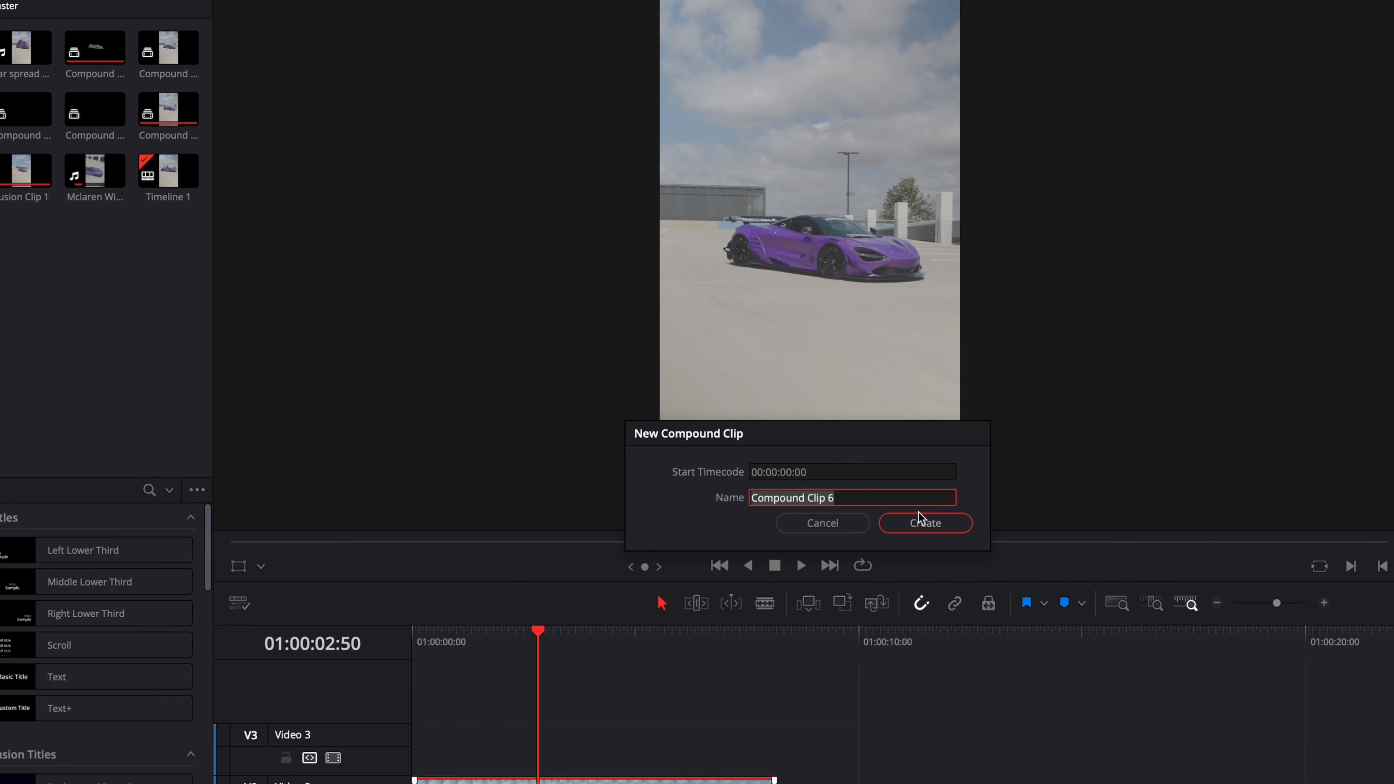
left_click(883, 513)
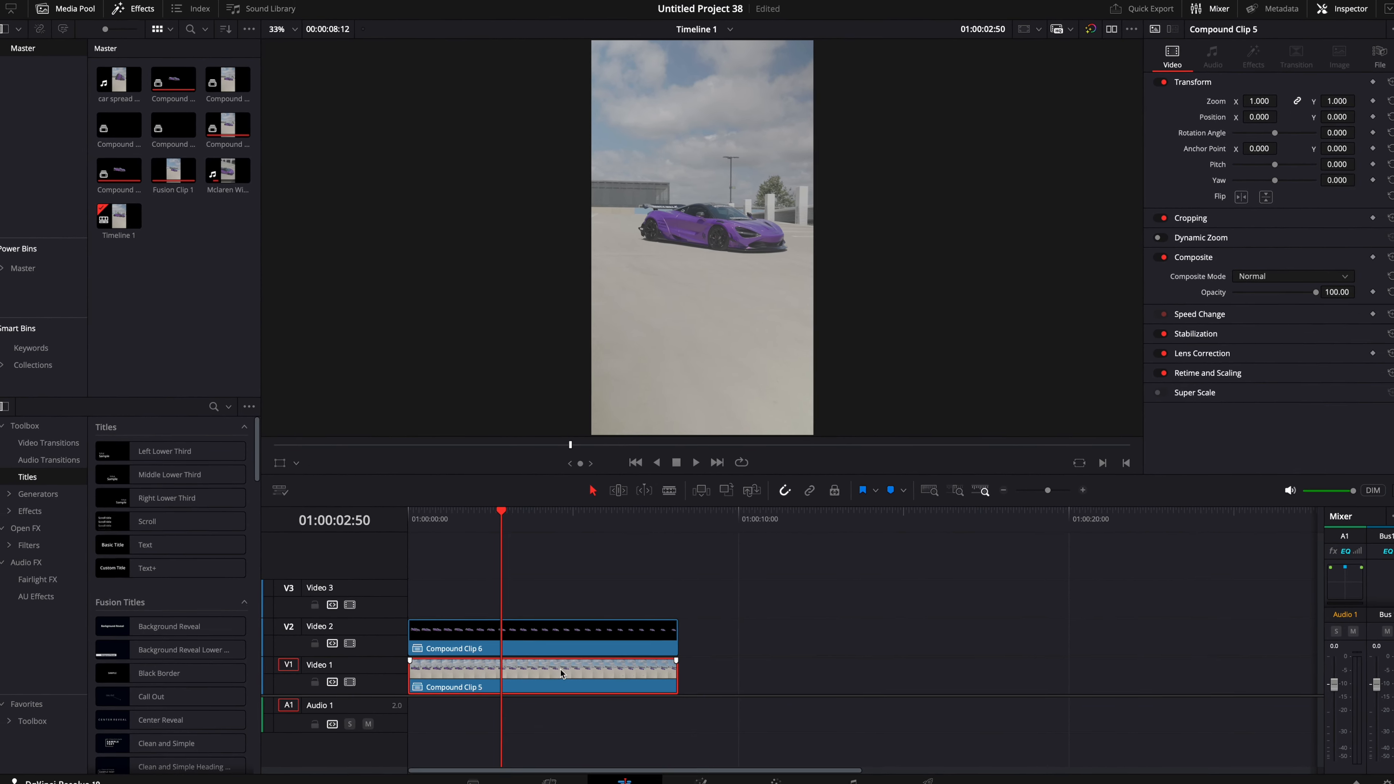
- Combine the clips on Video 1 and Video 2 into a new Fusion clip and open it on the Fusion page
left_click(561, 650, "super")
right_click(561, 650)
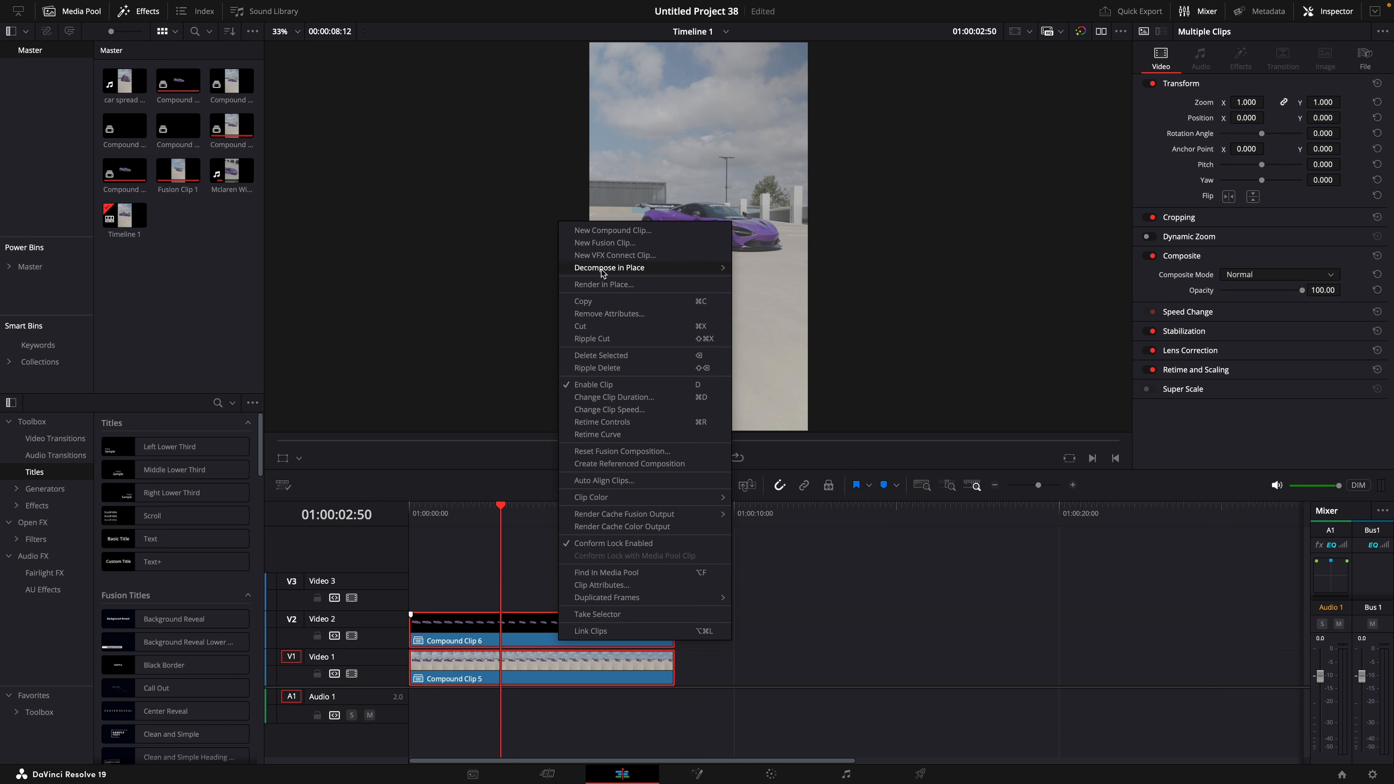
left_click(608, 243)
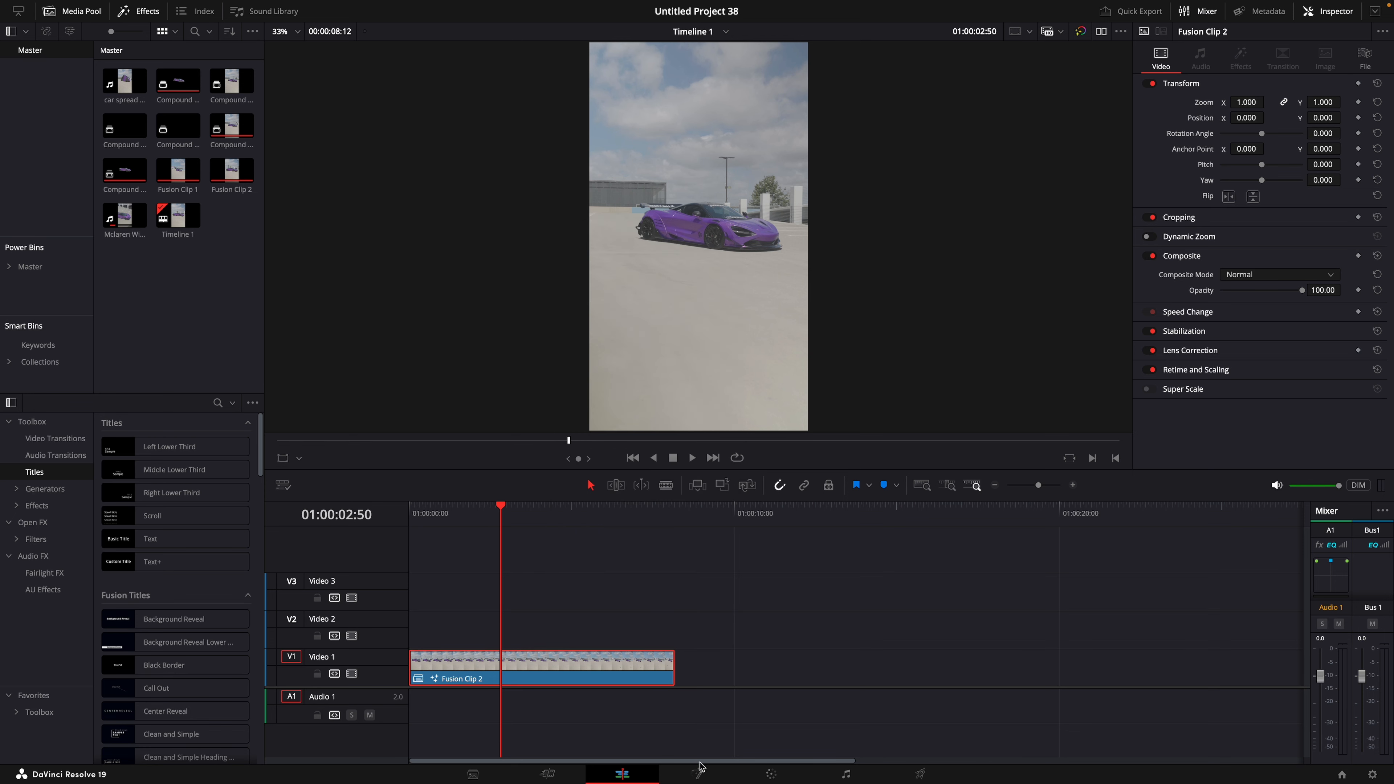
left_click(698, 773)
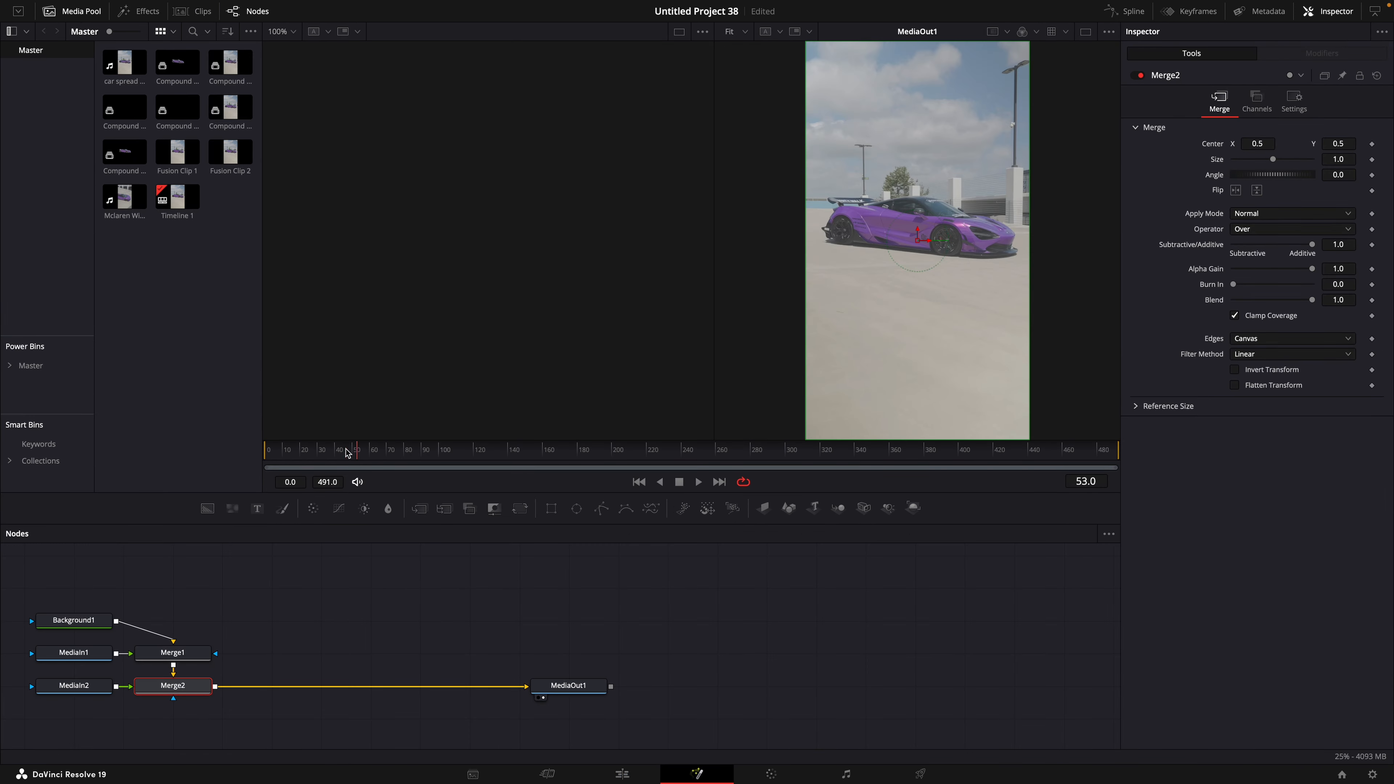
- Preview MediaIn2, and rearrange the nodes with MediaIn1, Merge1 and Merge2 in a row and Background1 and MediaIn2 above their merges
left_click(44, 697)
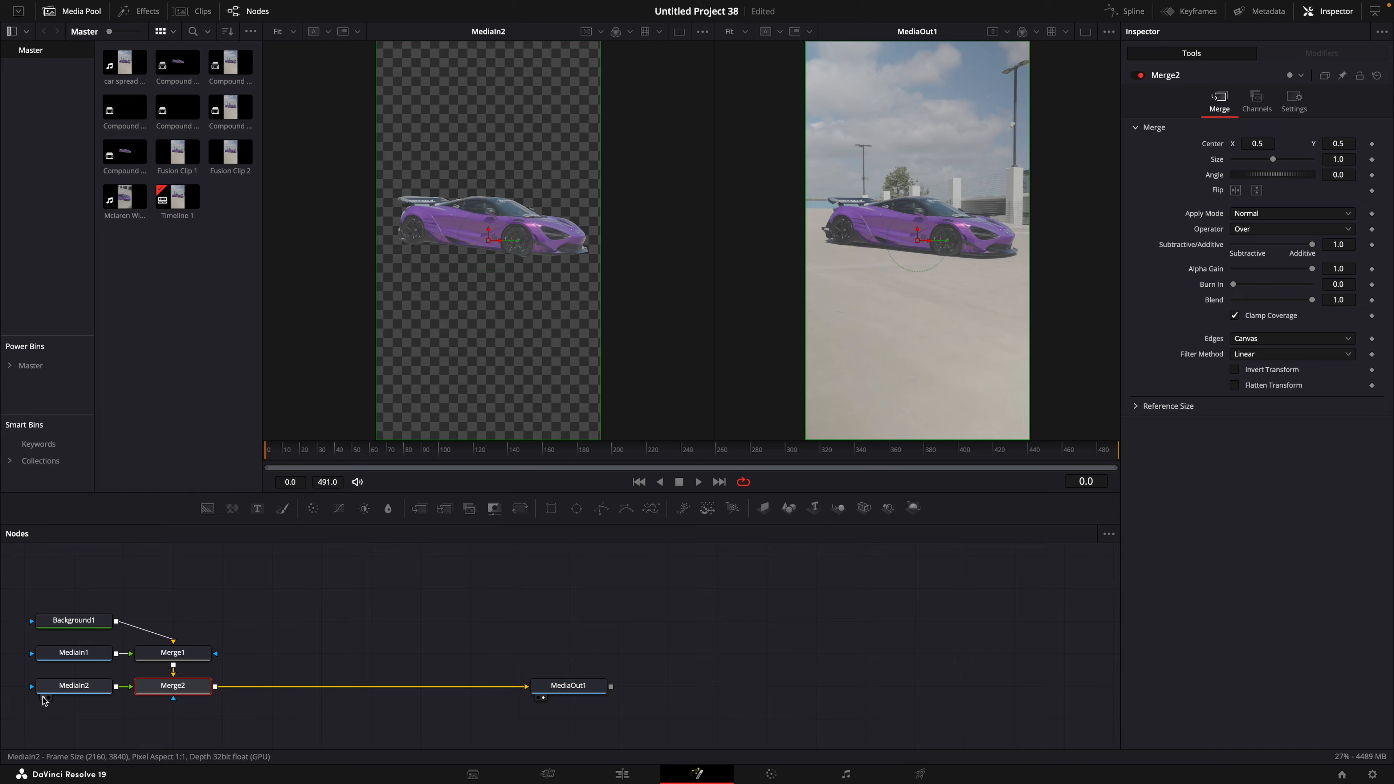
left_click(46, 698)
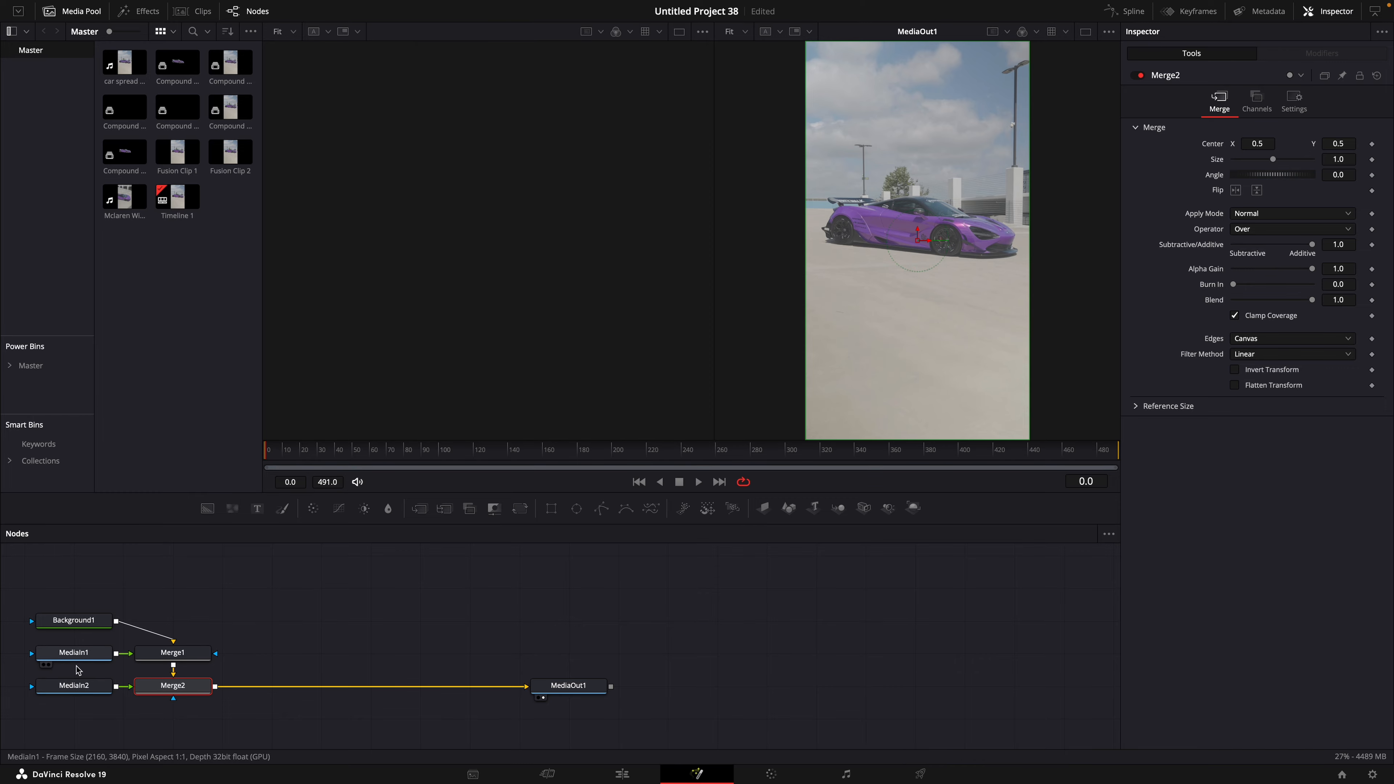
left_click_drag(77, 686, 185, 589)
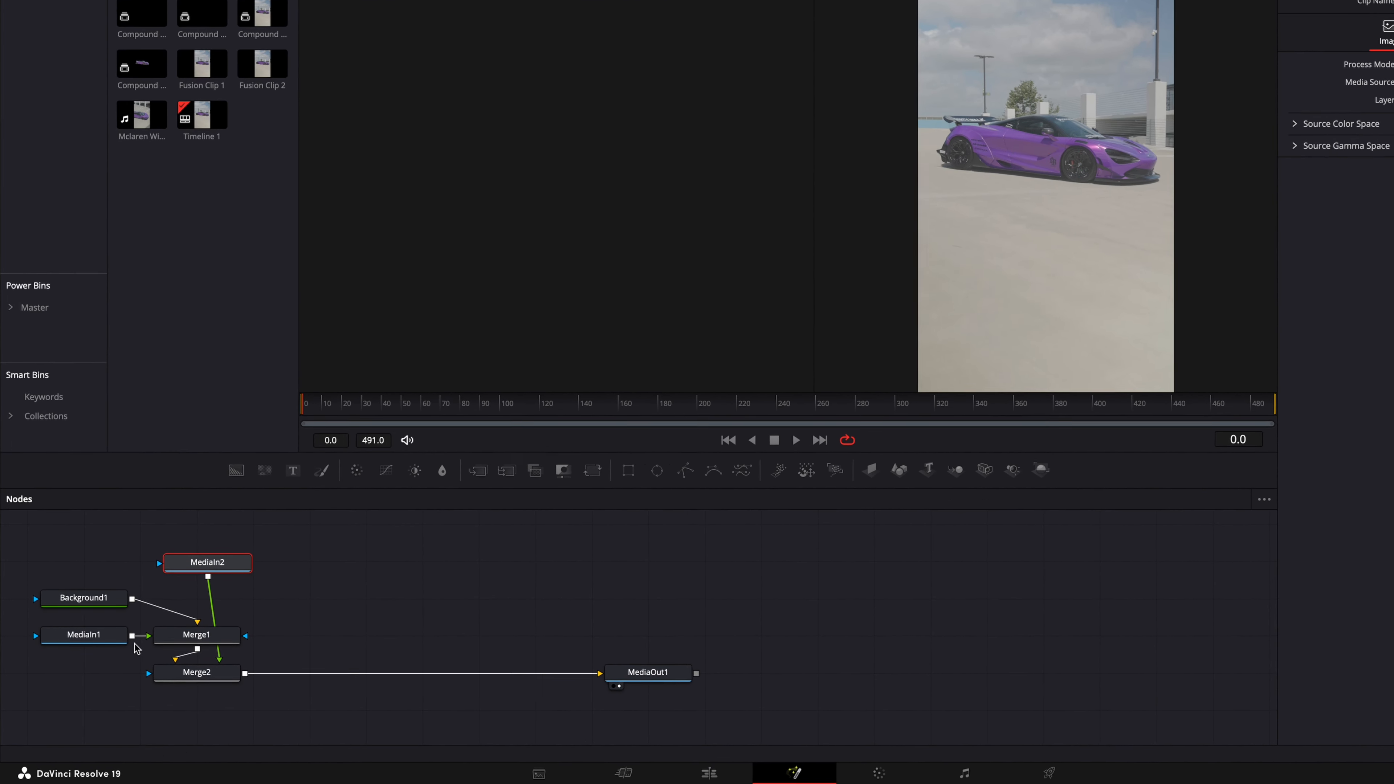
left_click_drag(116, 637, 89, 660)
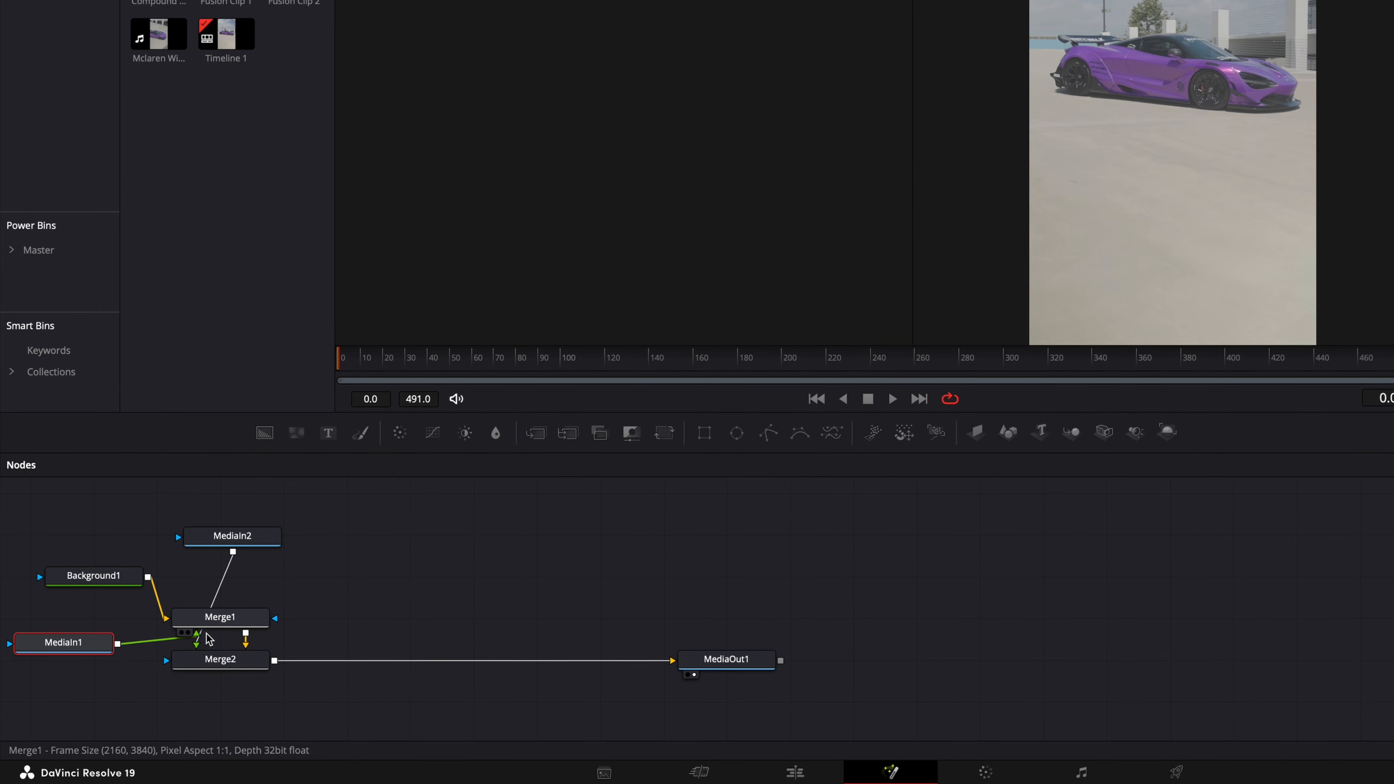
left_click_drag(224, 619, 300, 648)
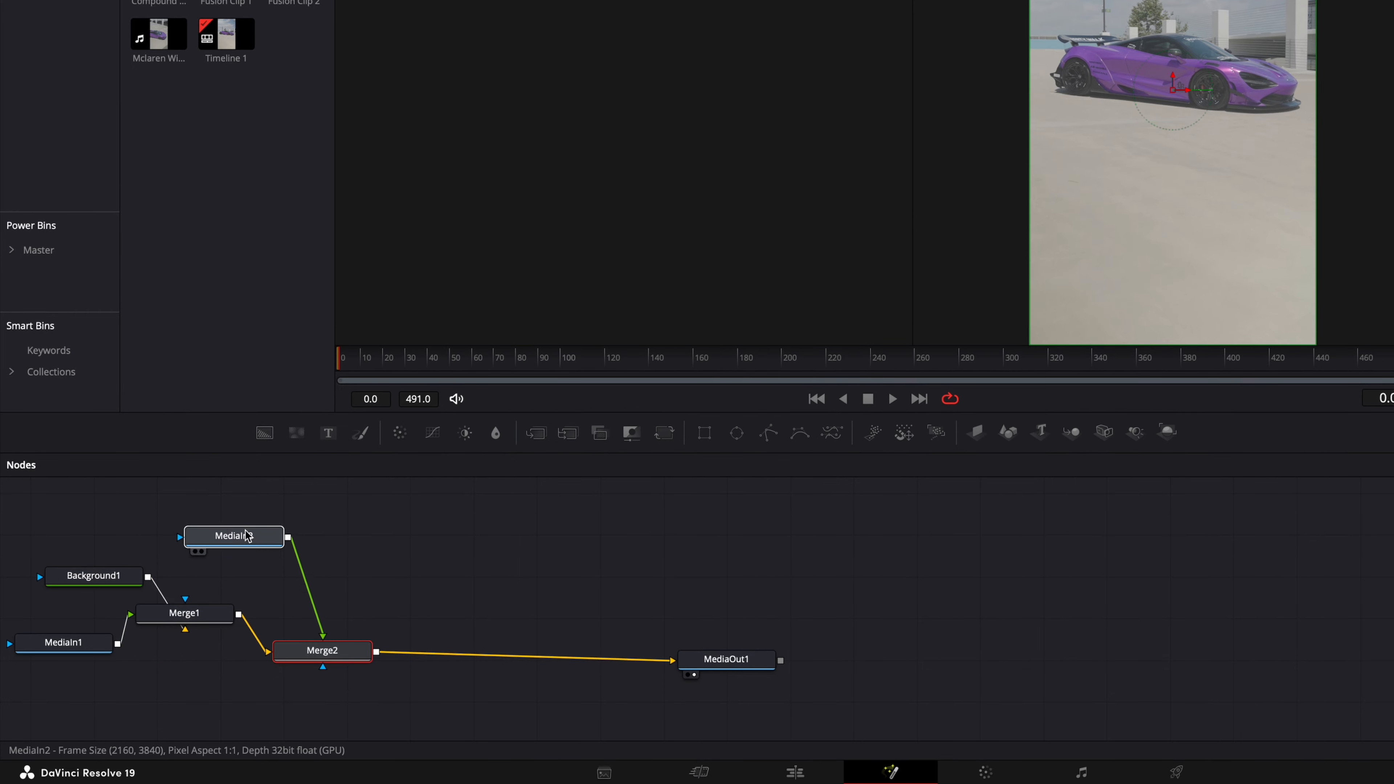
left_click_drag(247, 535, 329, 537)
left_click_drag(183, 613, 191, 648)
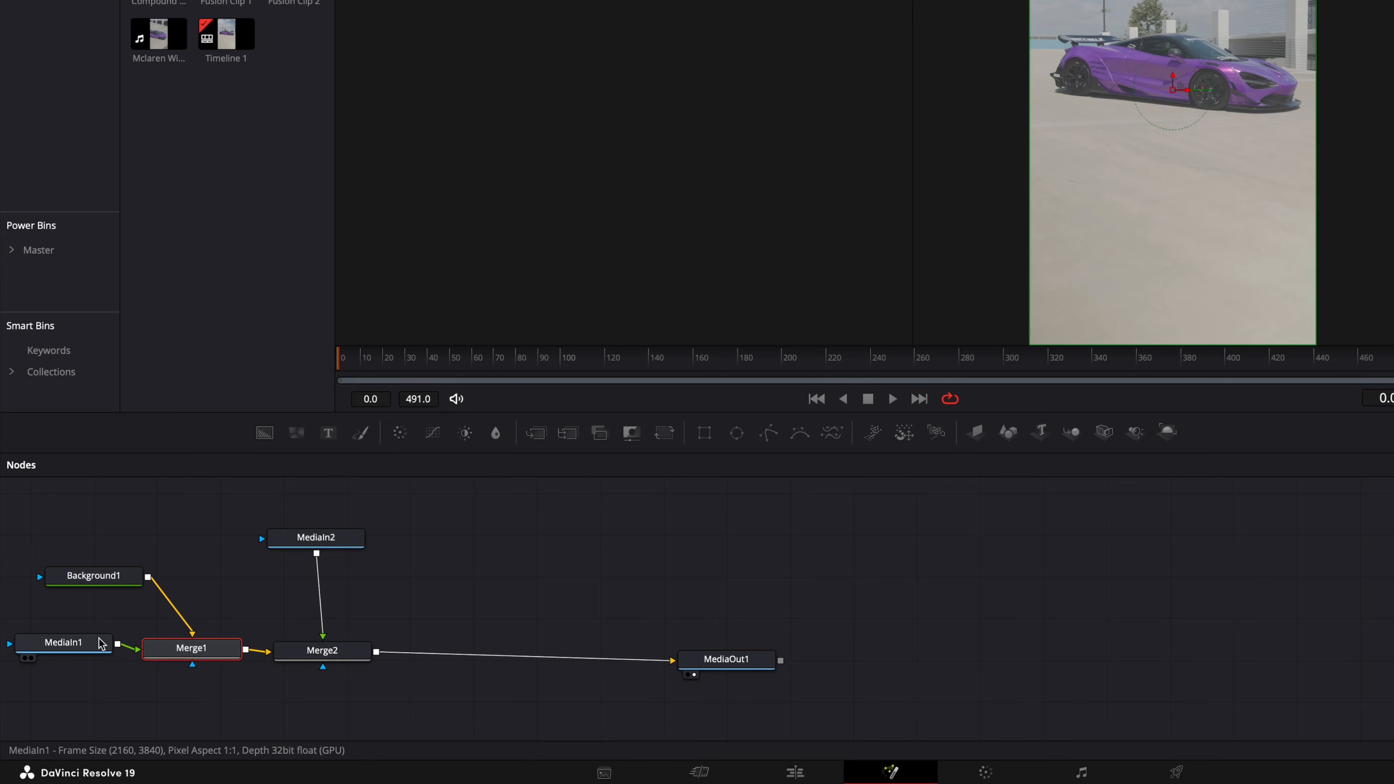
left_click_drag(101, 644, 94, 652)
left_click_drag(117, 580, 206, 539)
left_click_drag(307, 538, 316, 538)
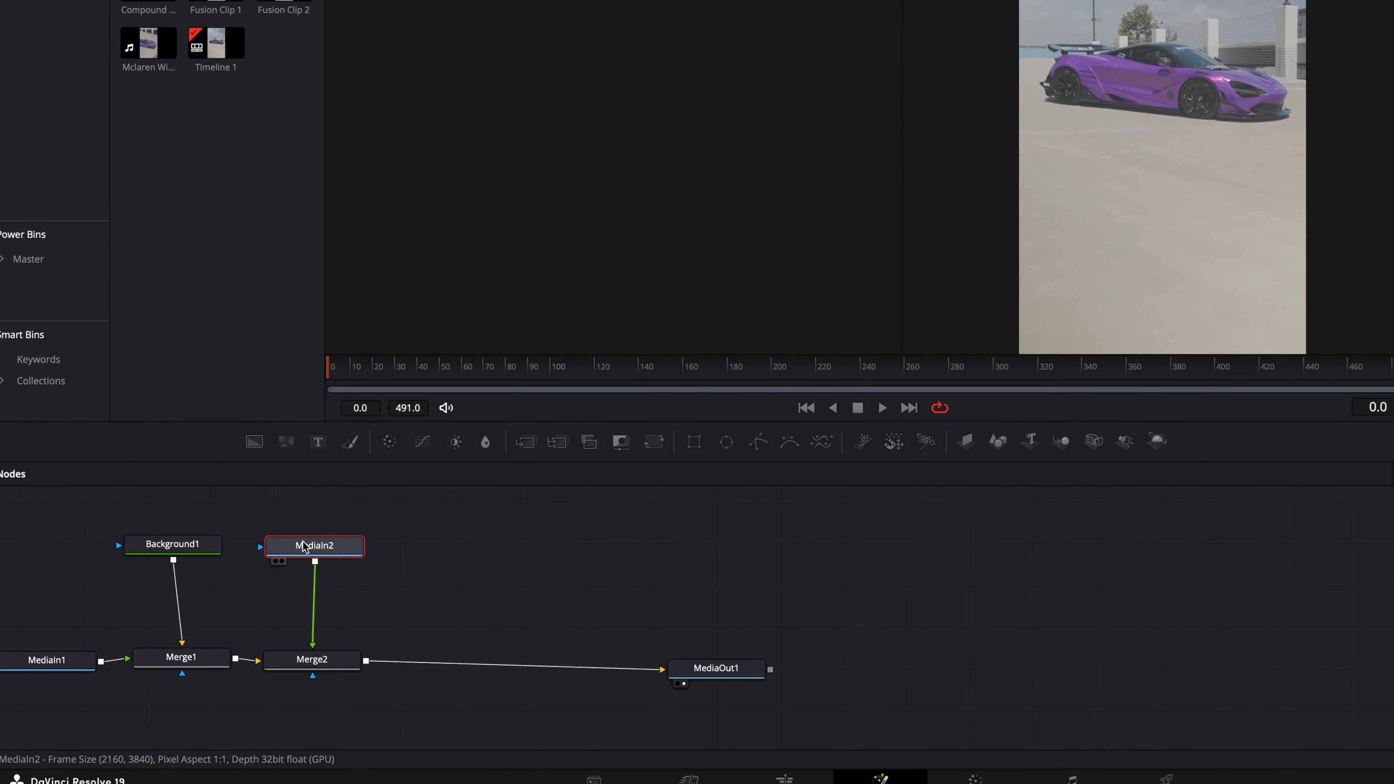
- Insert a Transform node between MediaIn2 and Merge2
key("shift+space")
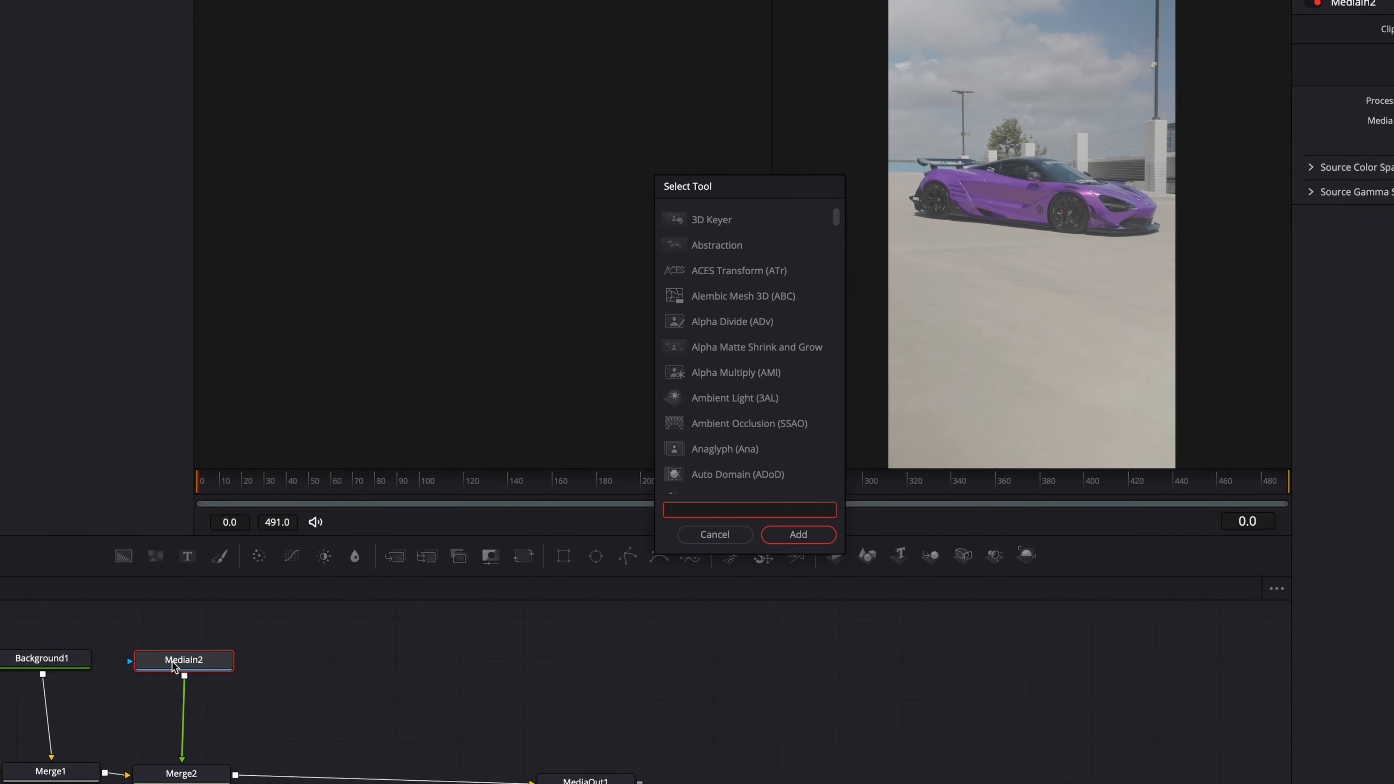
type("transform'")
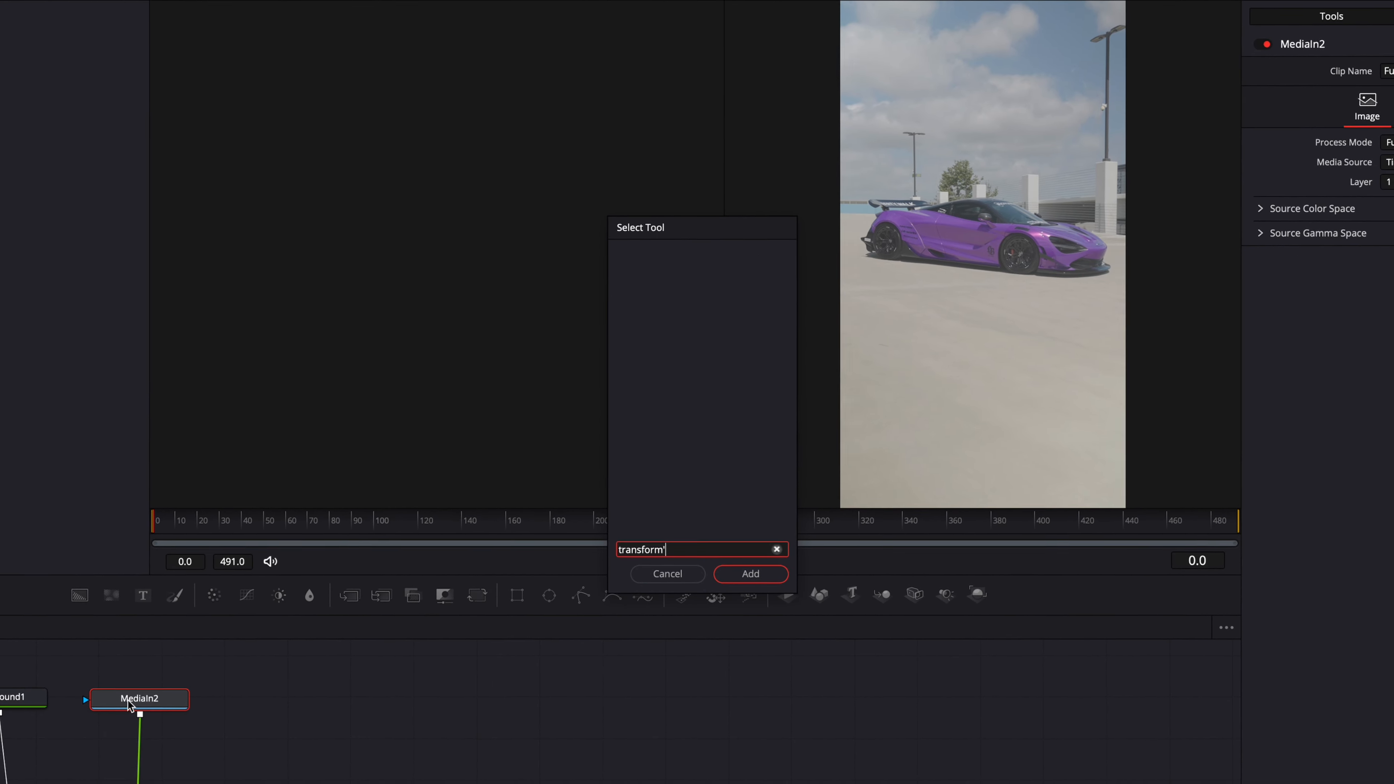
key("BackSpace")
key("Return")
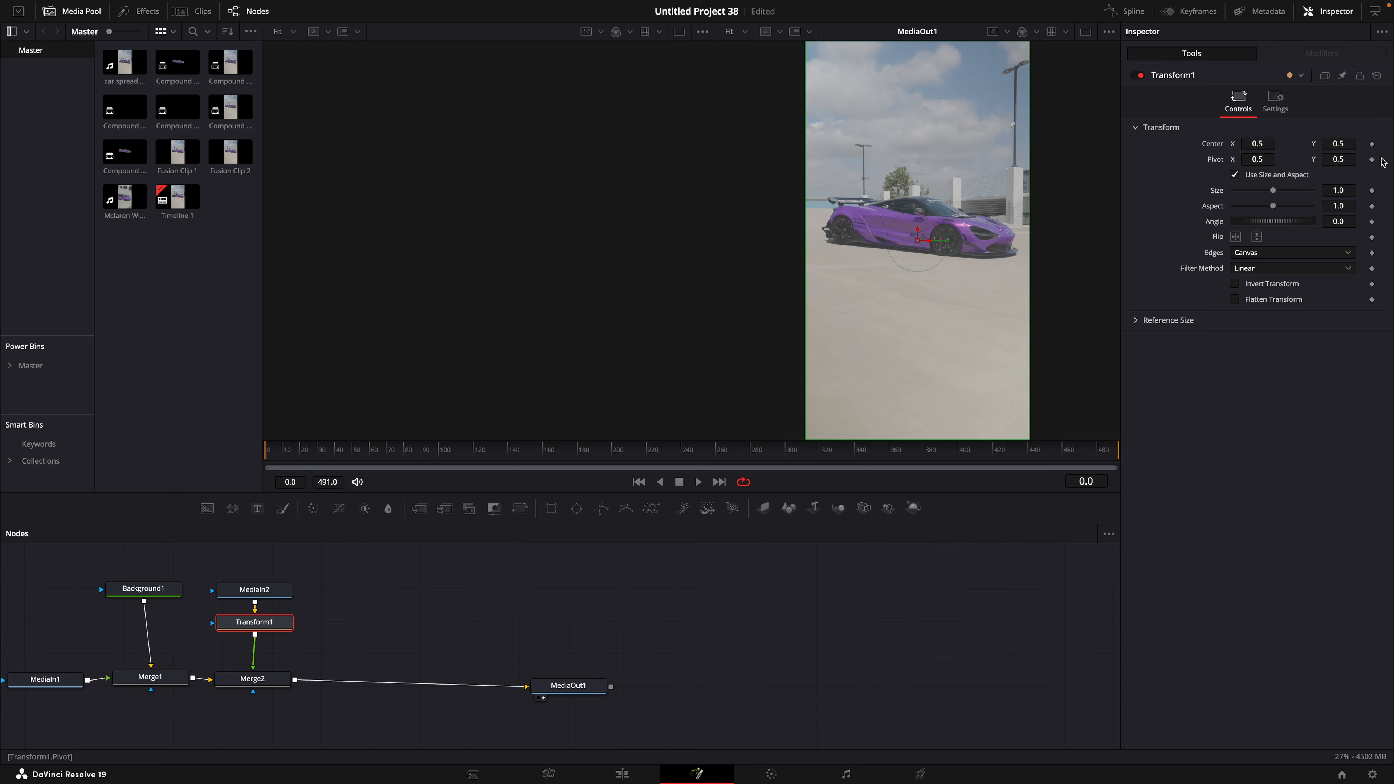
- Keyframe the Transform pivot at frame 0 and place it on the car's front bumper corner, at X 0.942 and Y 0.475
left_click(1372, 160)
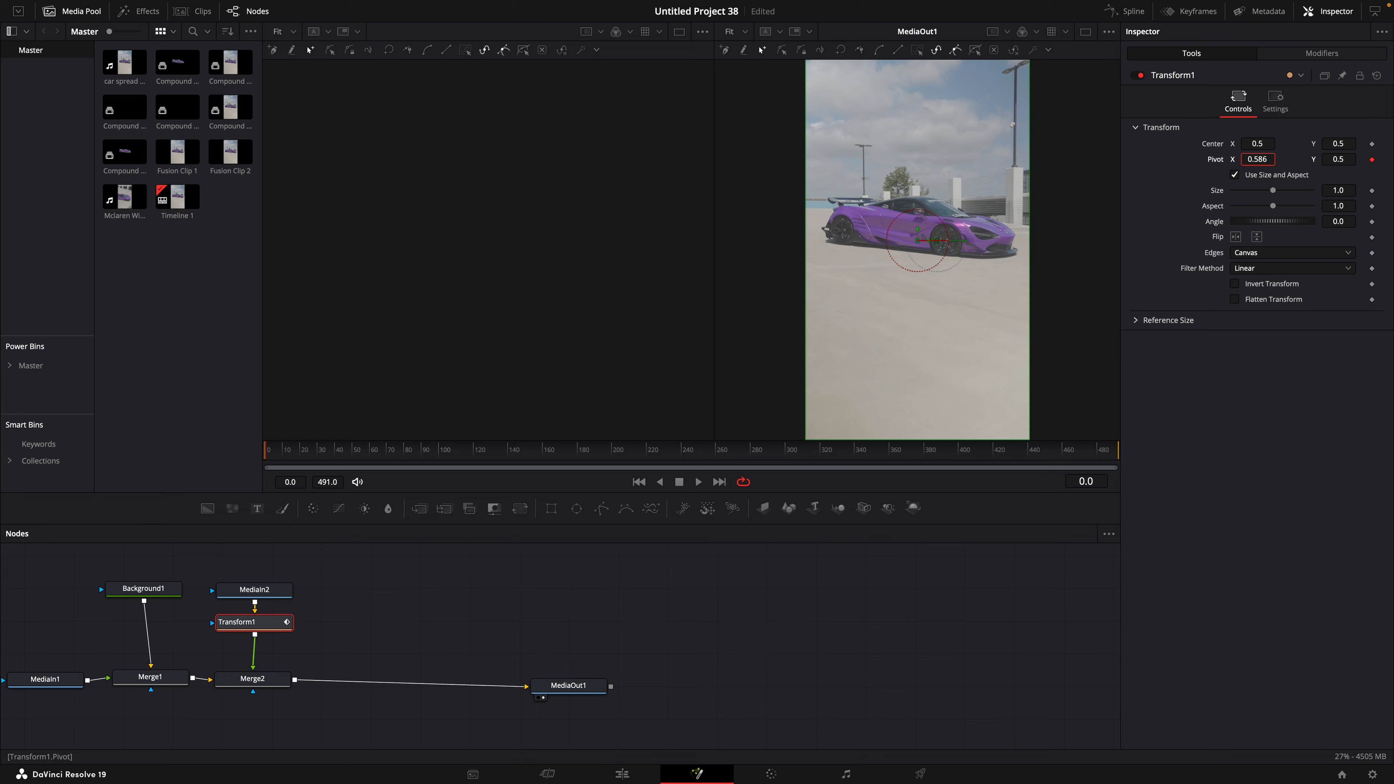
left_click_drag(1257, 159, 1264, 160)
scroll(1004, 255, "up", 3)
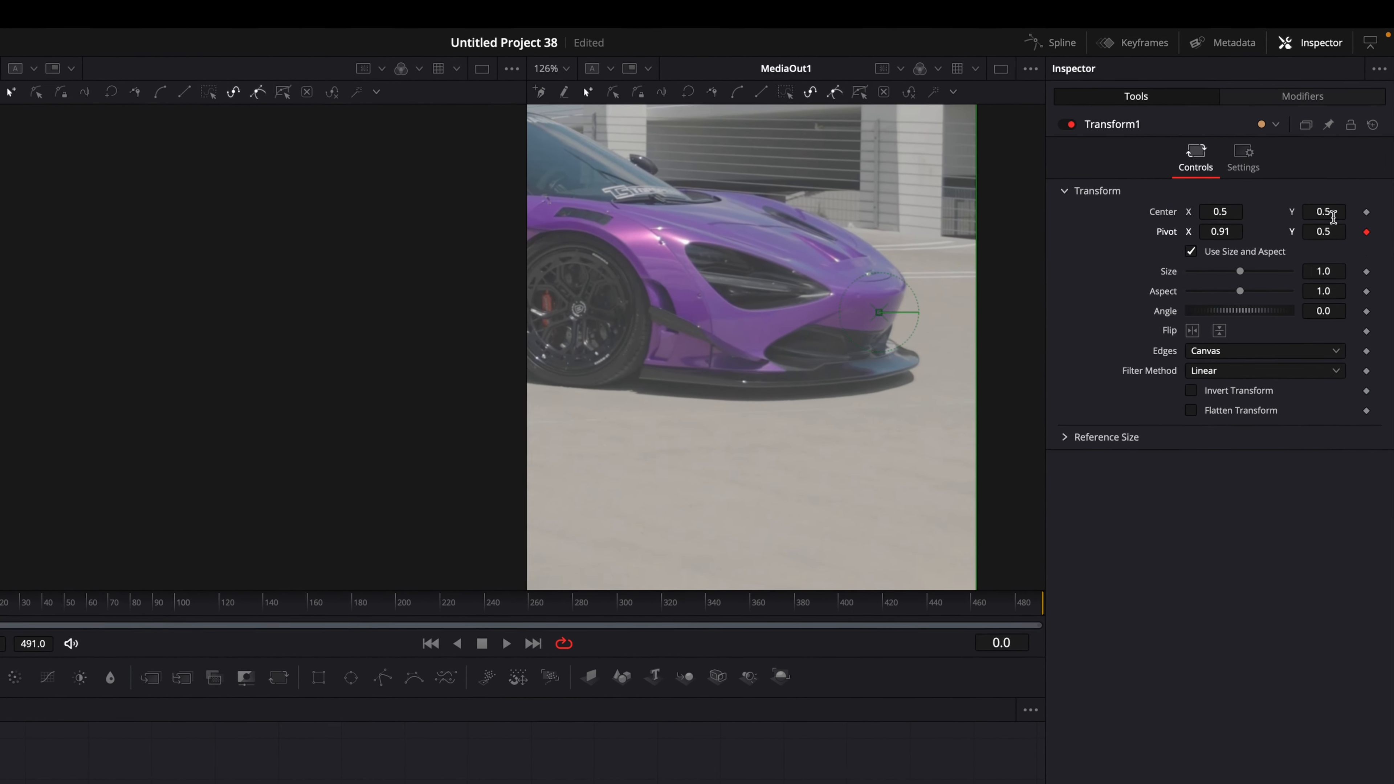
left_click_drag(1324, 233, 1333, 233)
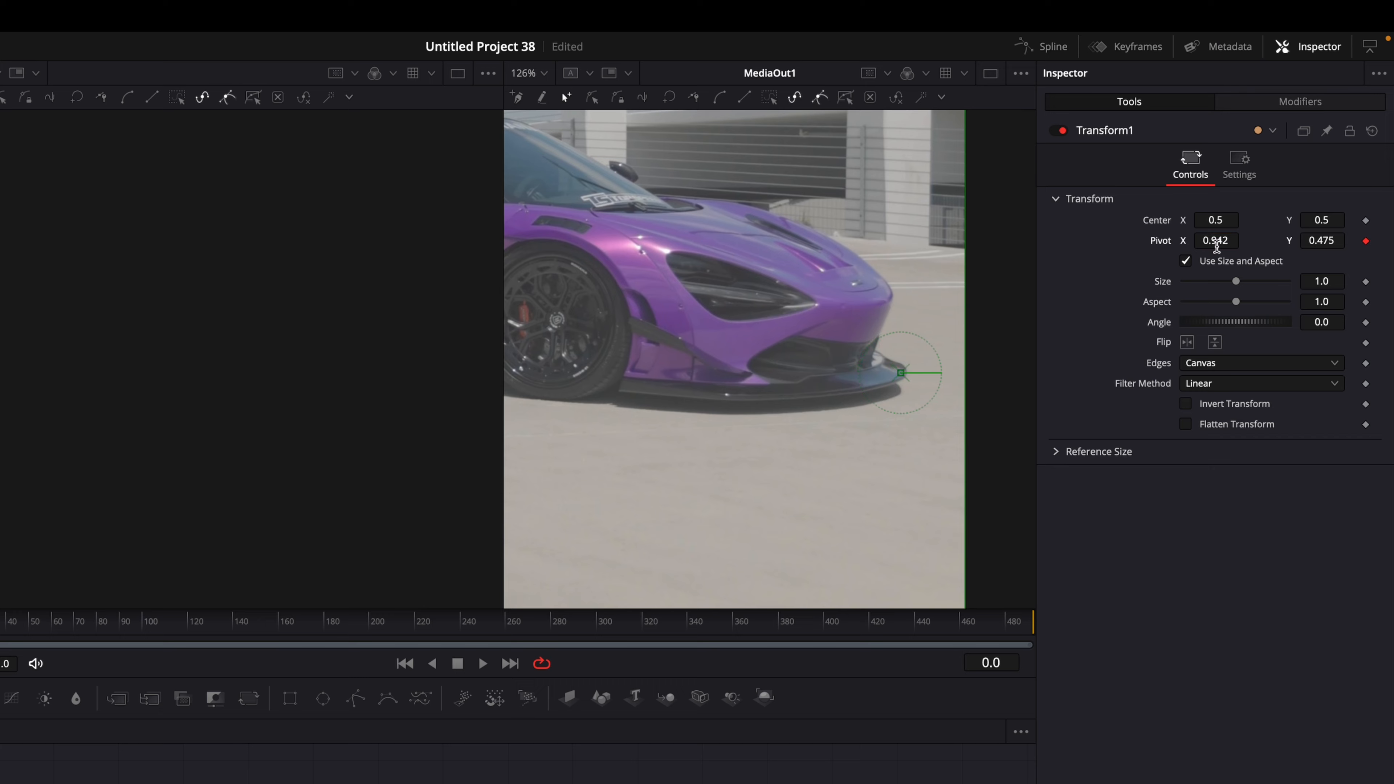
- Keyframe the pivot on the car's front corner at X 0.723, Y 0.458 on frame 491 and about X 0.841, Y 0.475 on frame 261
scroll(878, 319, "down", 1)
scroll(869, 323, "down", 1)
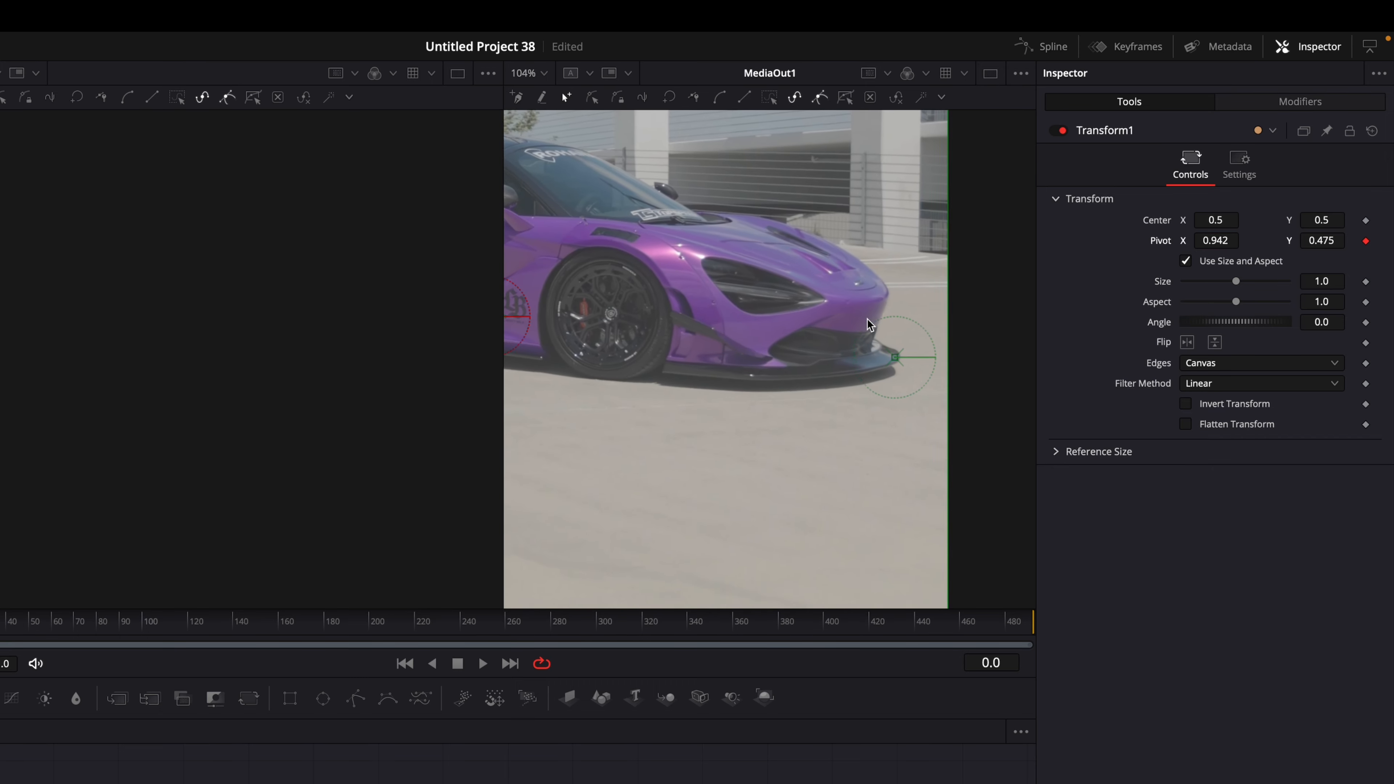
scroll(870, 324, "down", 1)
left_click_drag(473, 634, 1084, 646)
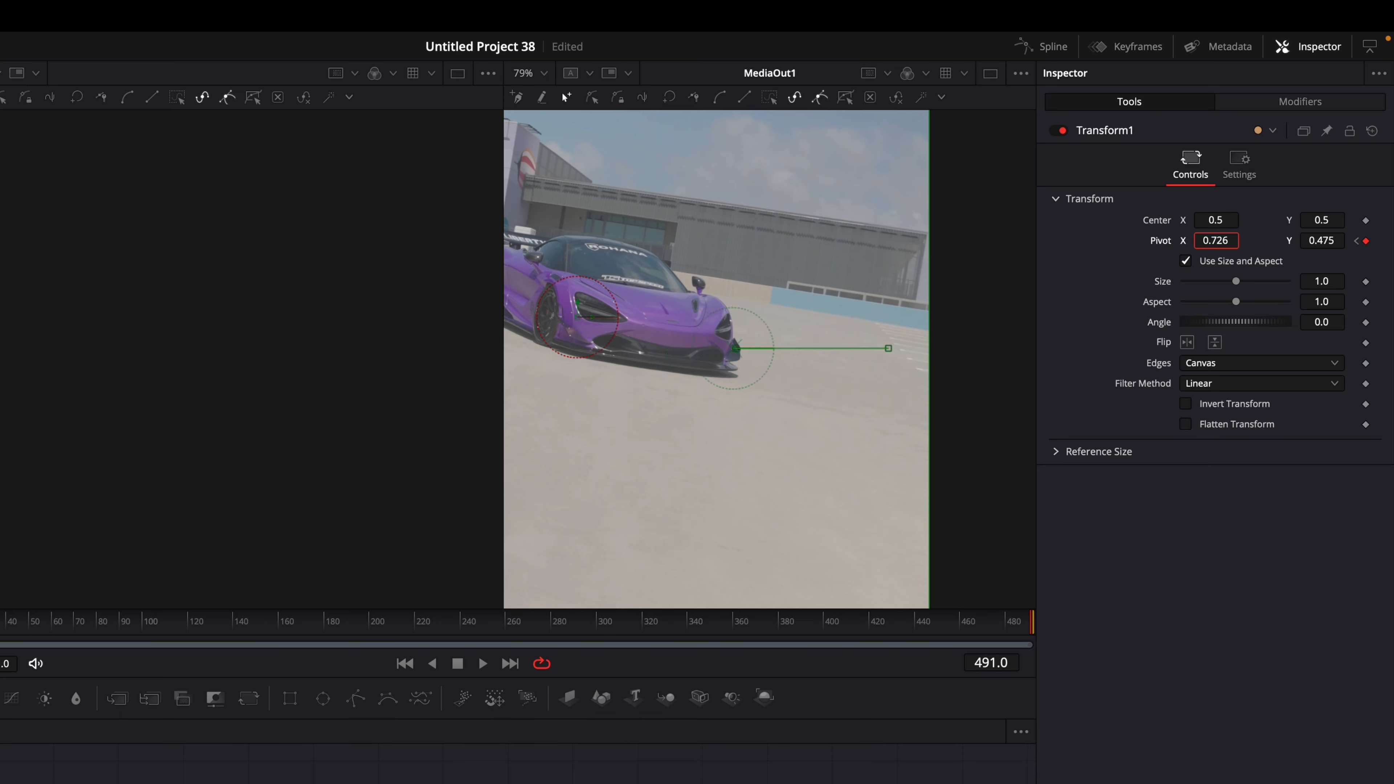
mouse_move(1331, 241)
left_mouse_down()
mouse_move(1351, 241)
mouse_move(1317, 240)
left_mouse_up()
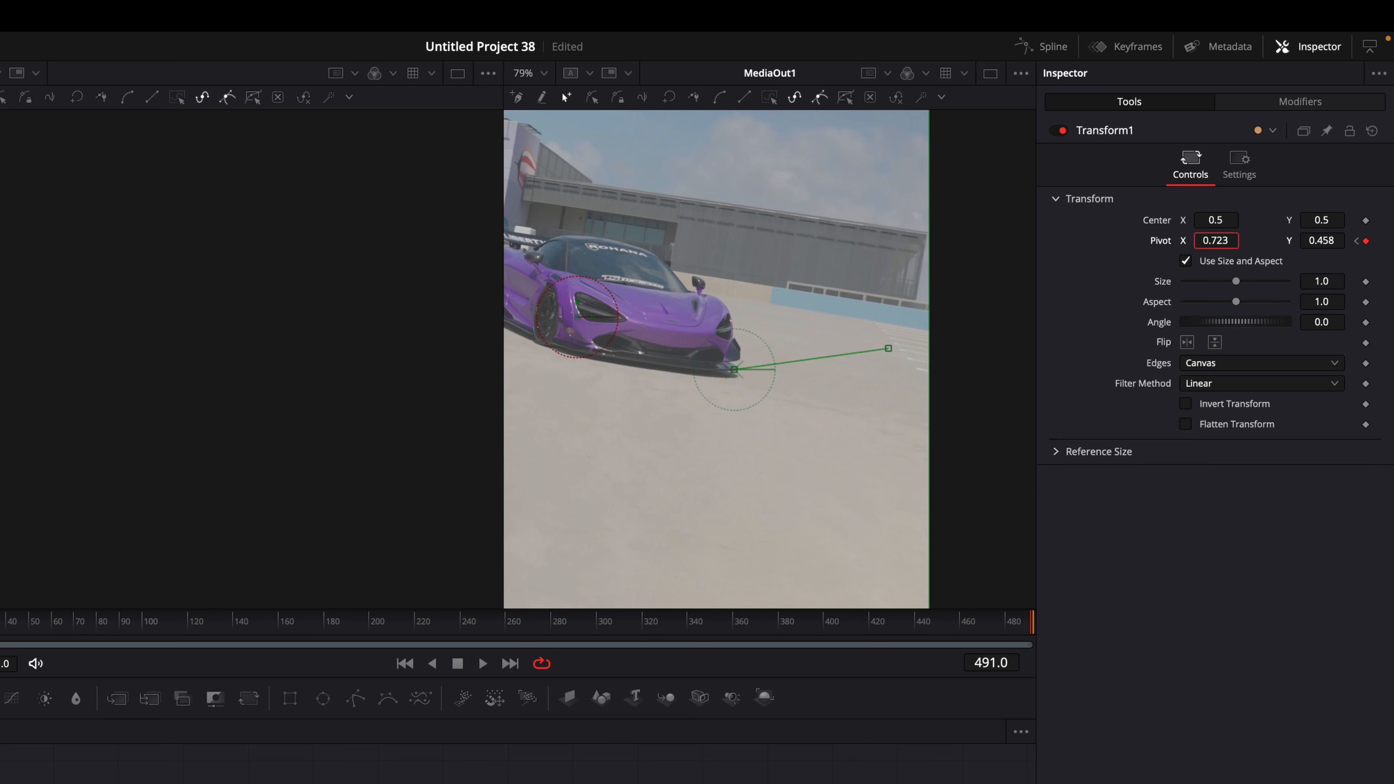
left_click_drag(523, 612, 512, 623)
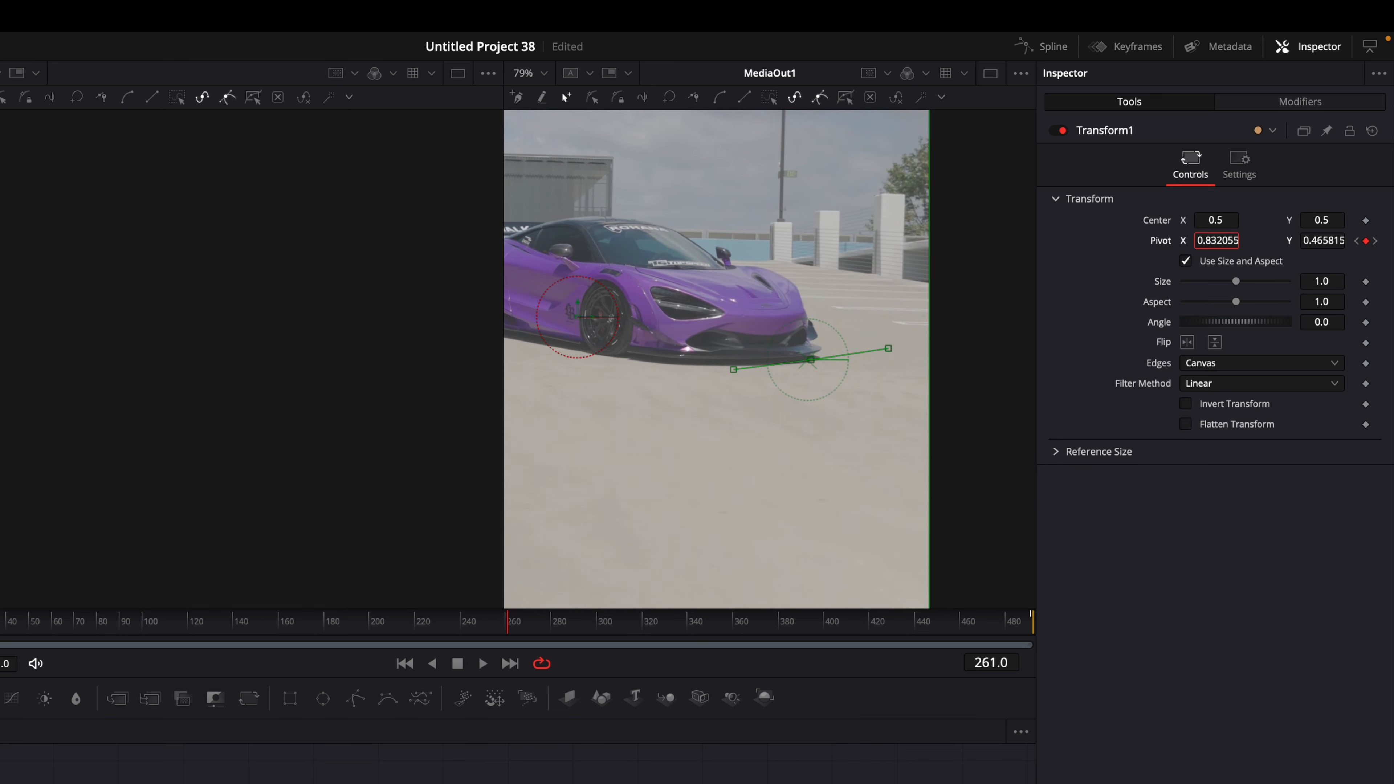
left_click_drag(1311, 245, 1321, 245)
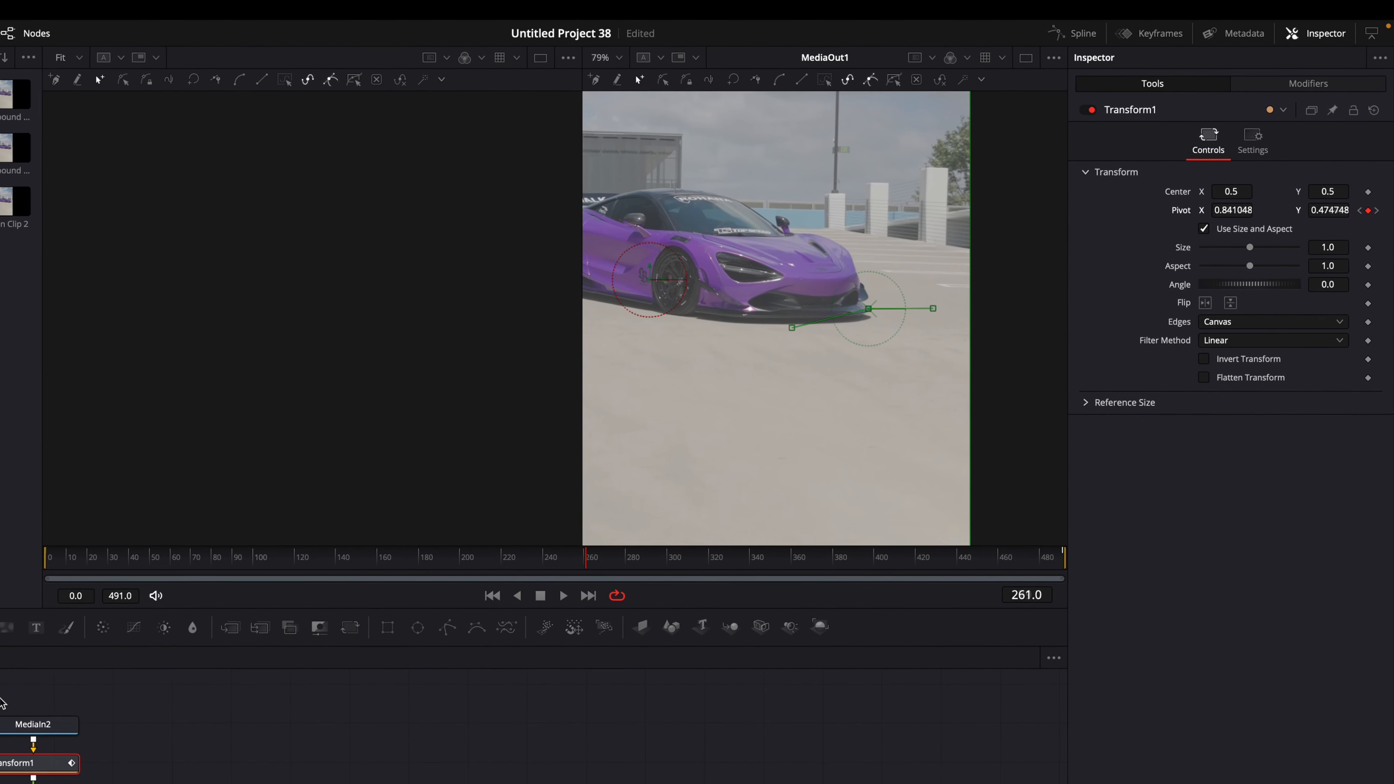
- Keyframe the Transform1 angle at 0 on frame 0 and at -5 on frame 126
left_click(246, 592)
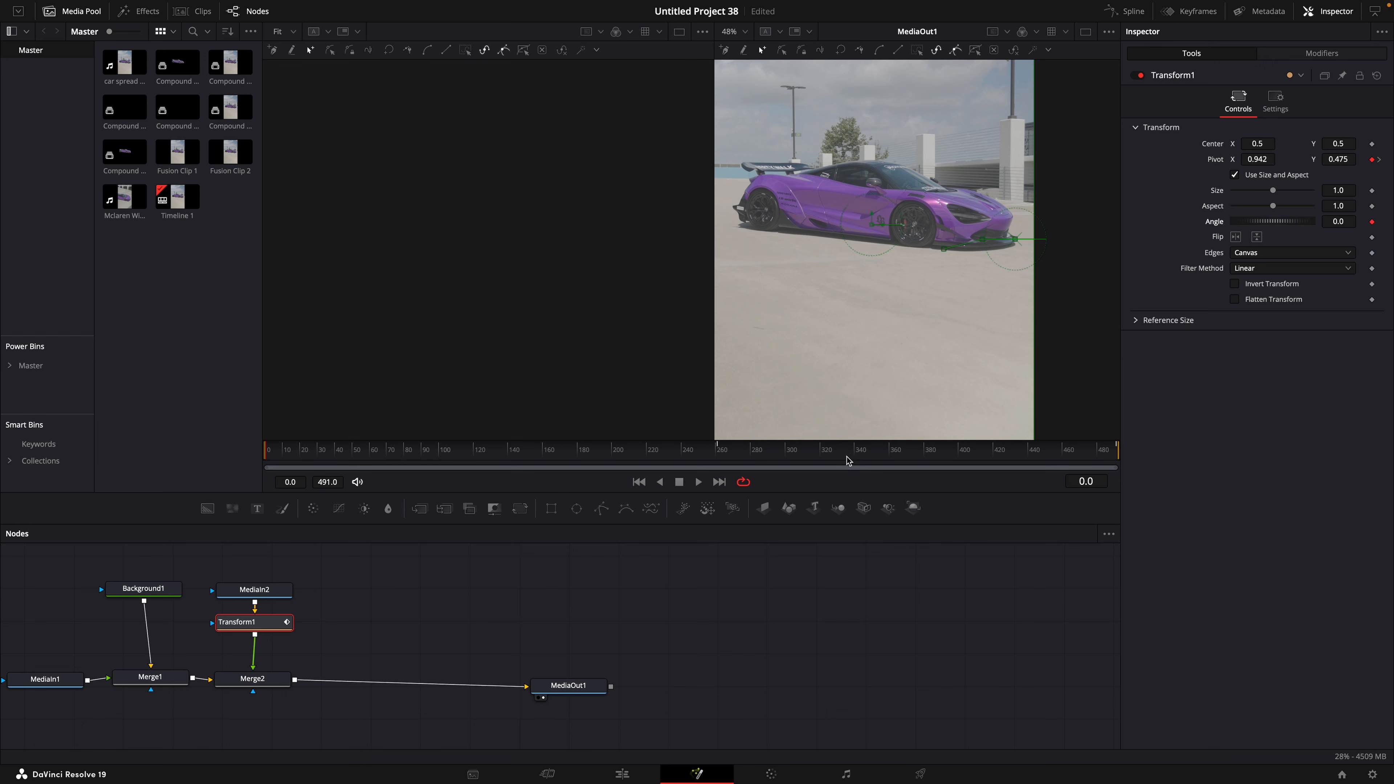
left_click_drag(300, 460, 482, 460)
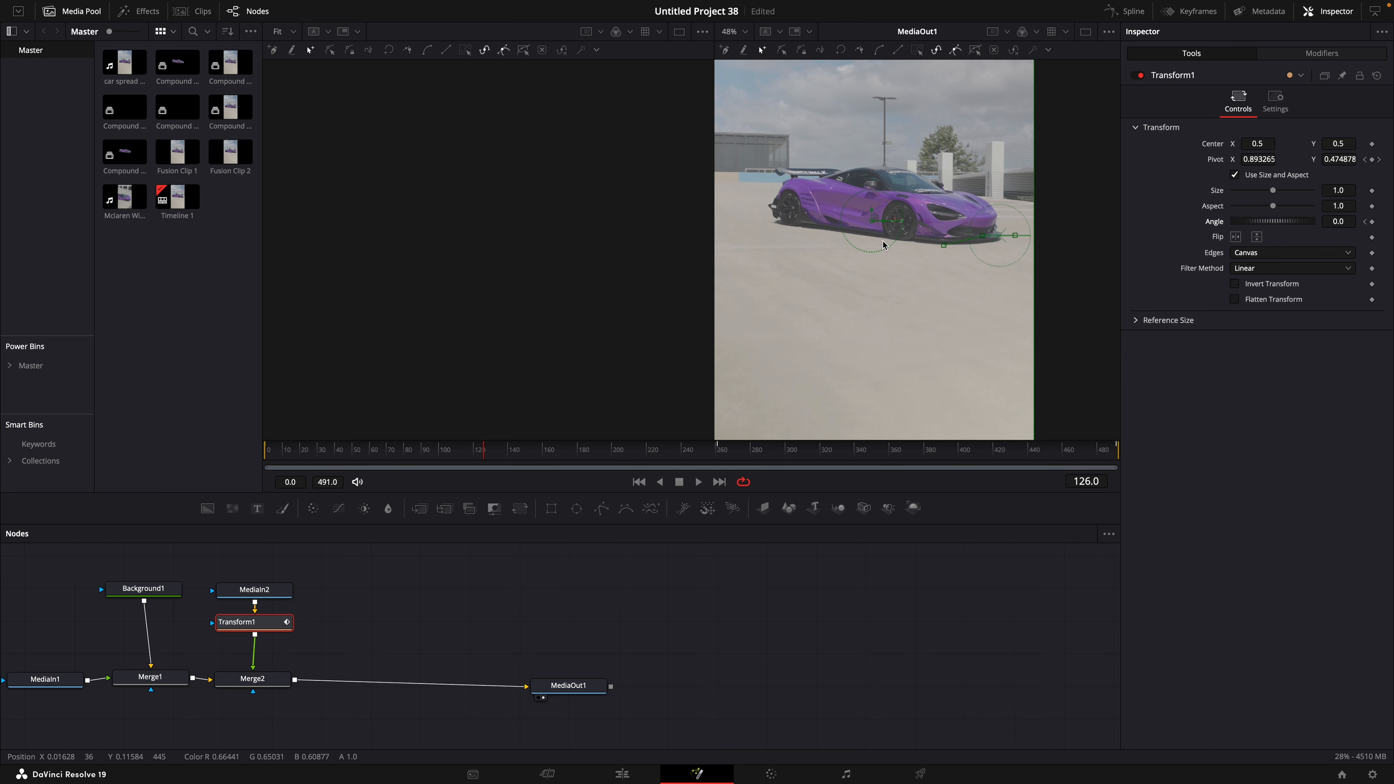
scroll(883, 245, "down", 3)
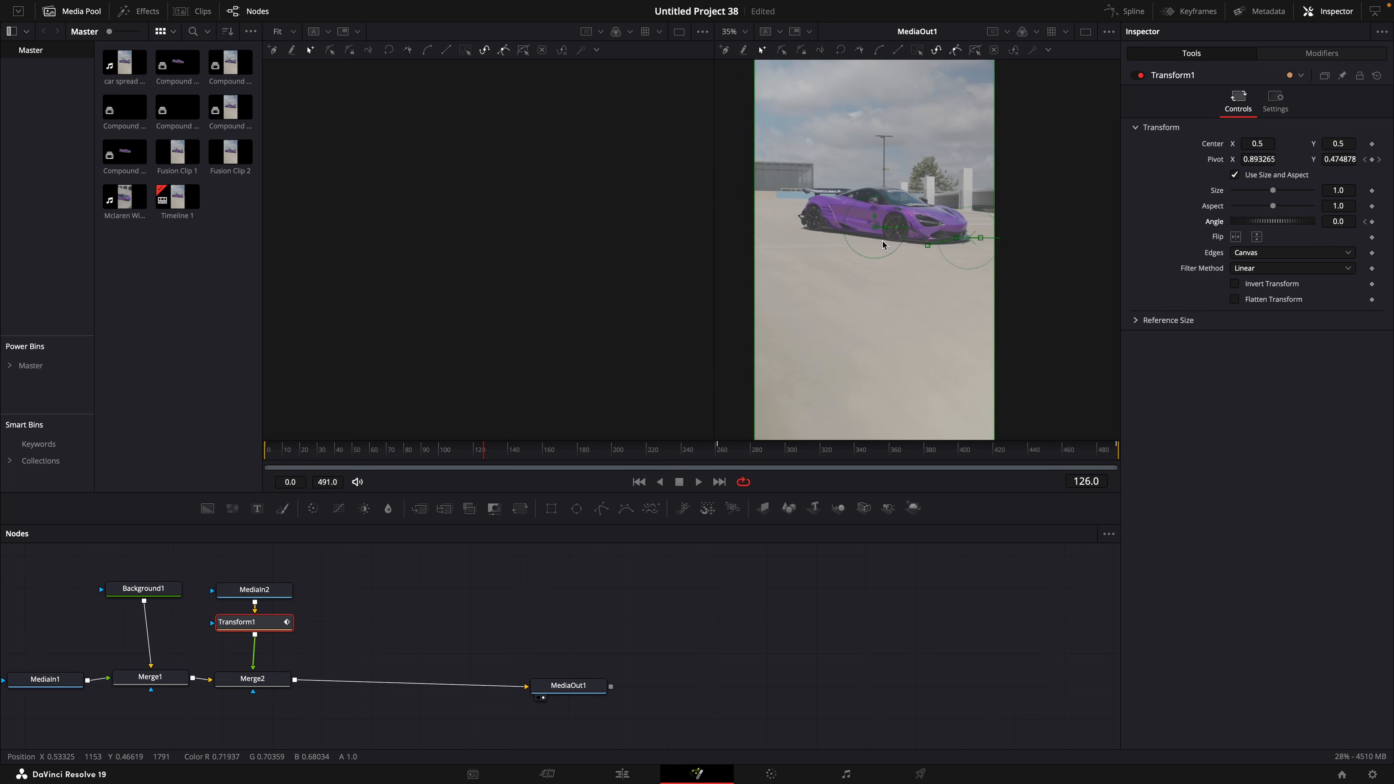
left_click(1353, 224)
type("-5")
key("Tab")
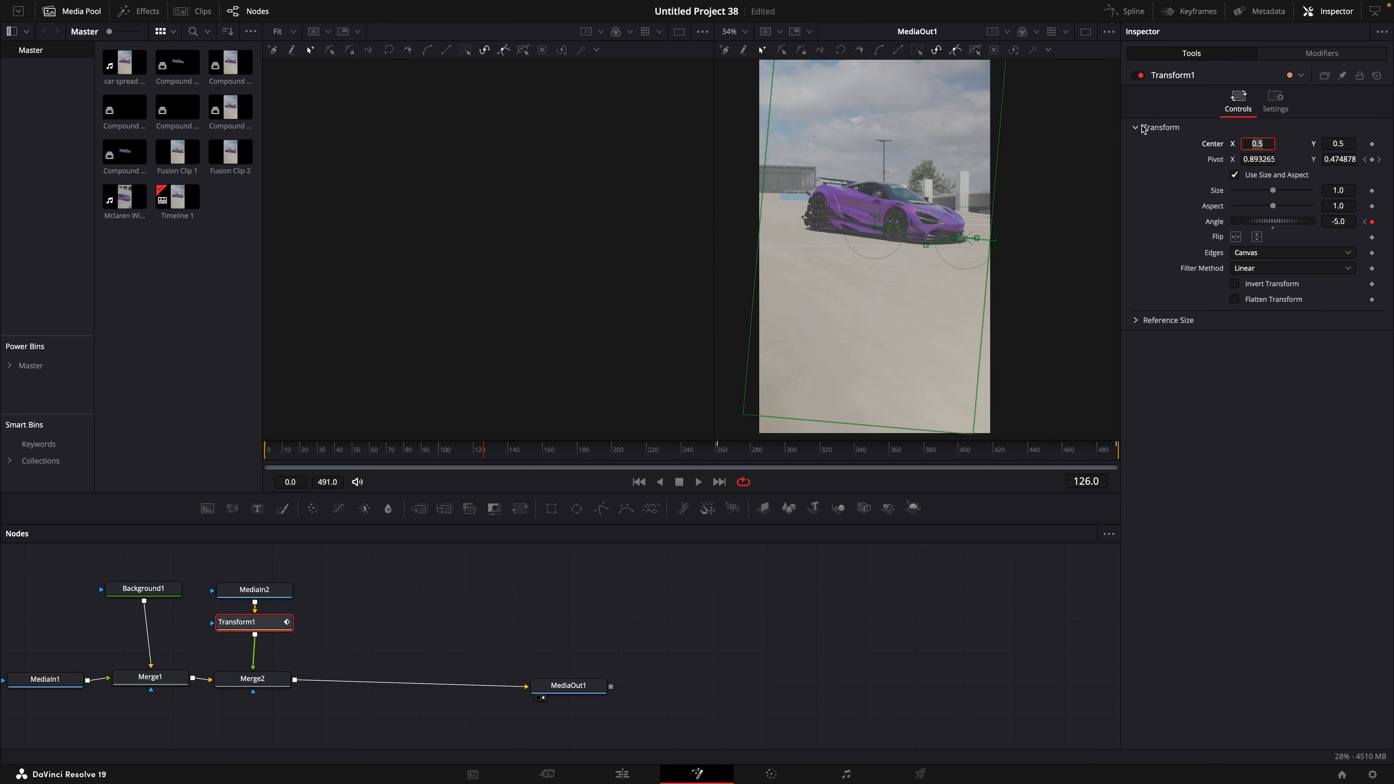
- Keyframe the Transform1 angle at -5 on frame 382 and at 0 on frame 491
left_click_drag(873, 457, 926, 455)
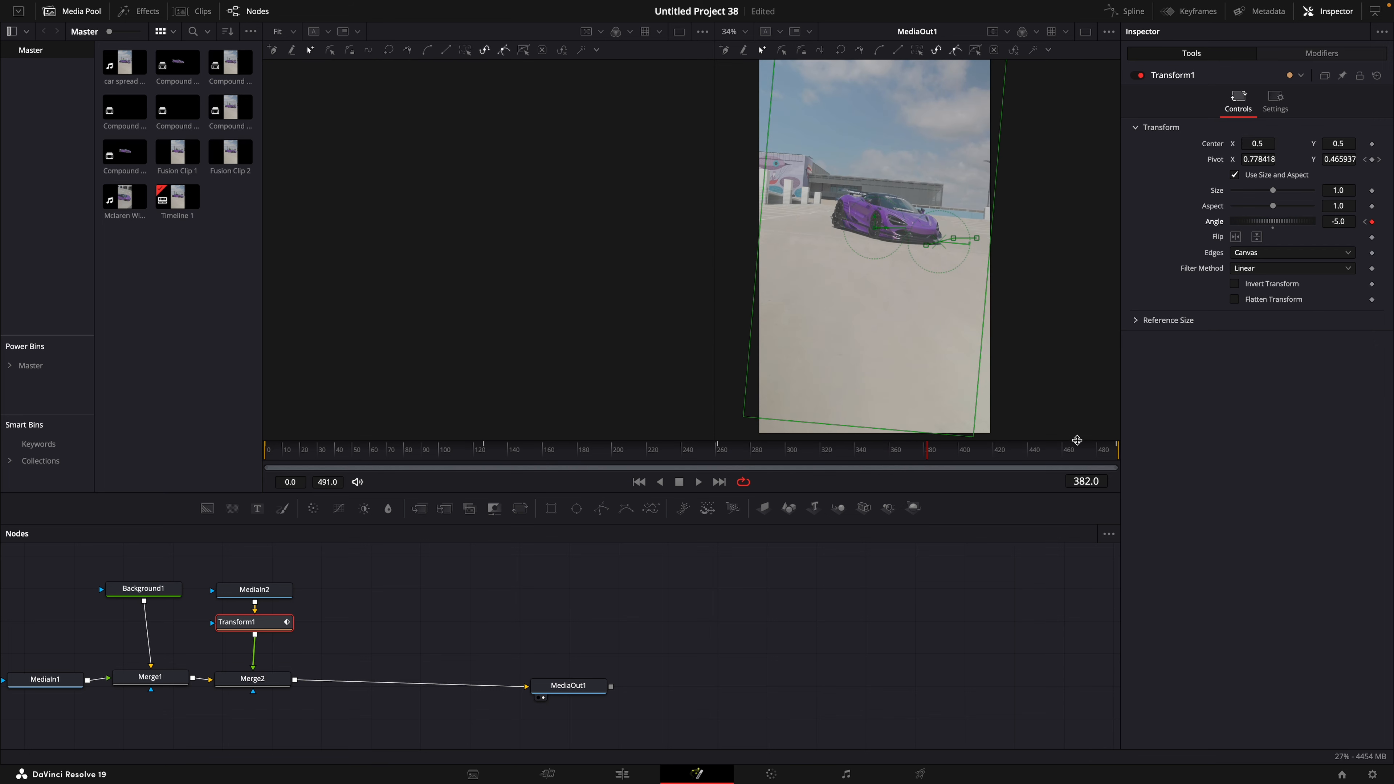
left_click_drag(1110, 455, 1123, 454)
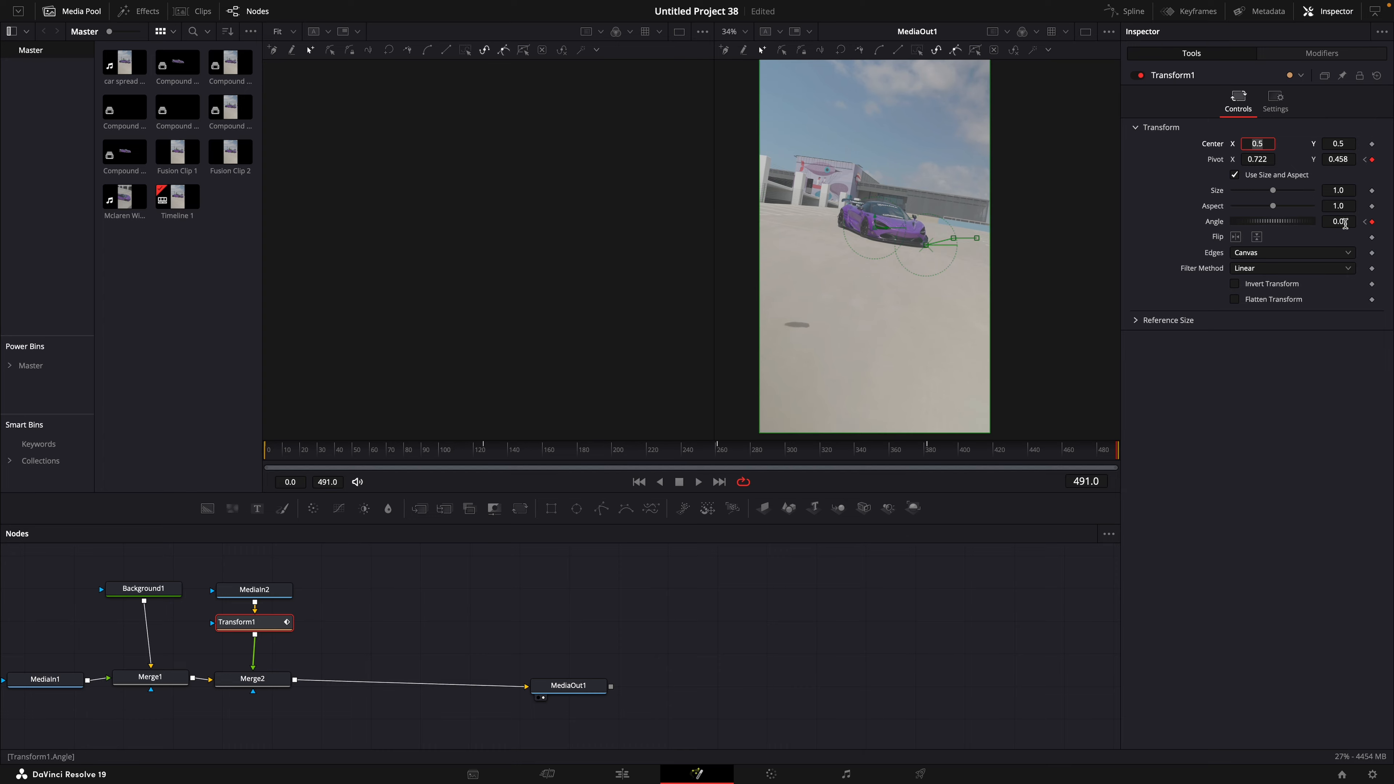
key("Return")
- Duplicate the MediaIn2, Transform1 and Merge2 group and insert the copied merge between Merge2 and MediaOut1
left_click_drag(298, 696, 331, 523)
left_click(436, 579)
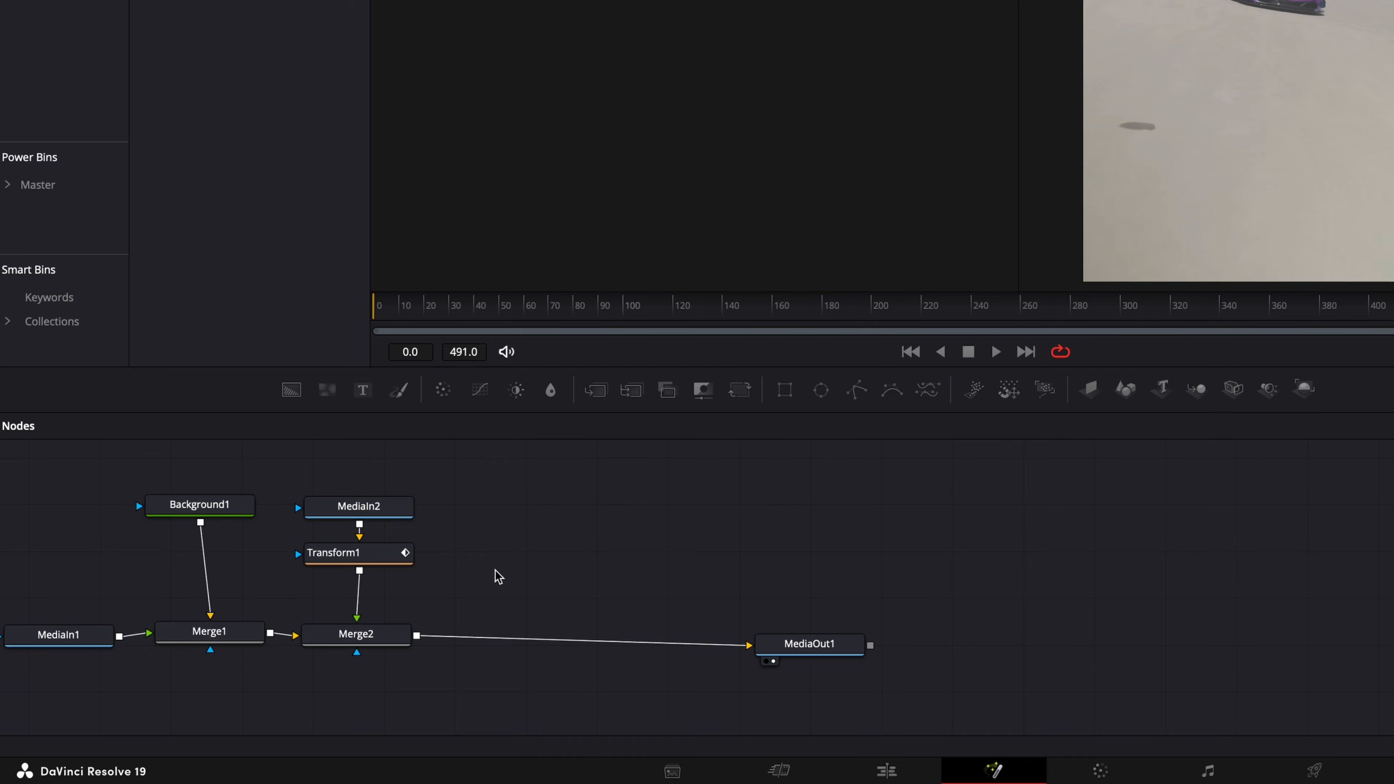
key("ctrl+v")
left_click_drag(498, 543, 502, 640)
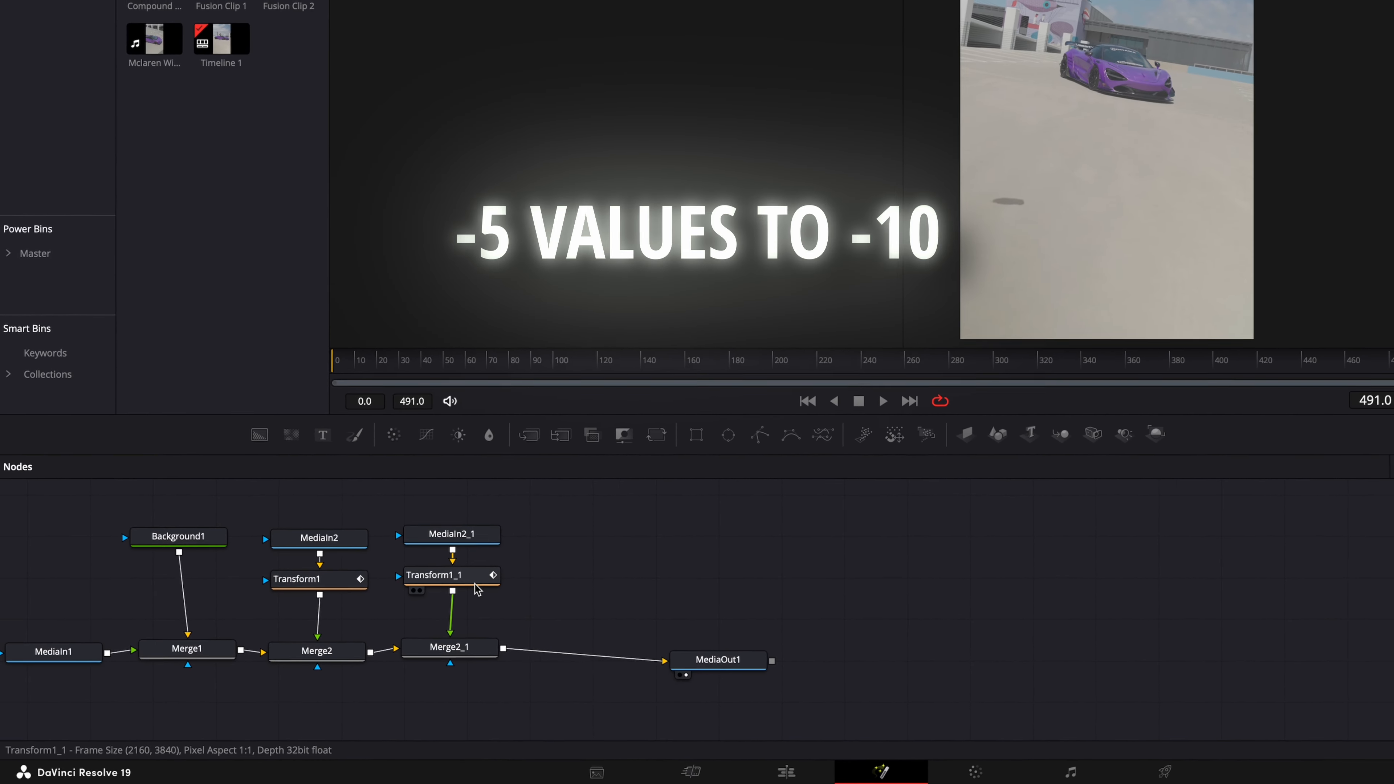
- Set the angle of Transform1_1 to -10 at the keyframes on frames 126 and 382
left_click(475, 580)
left_click(613, 363)
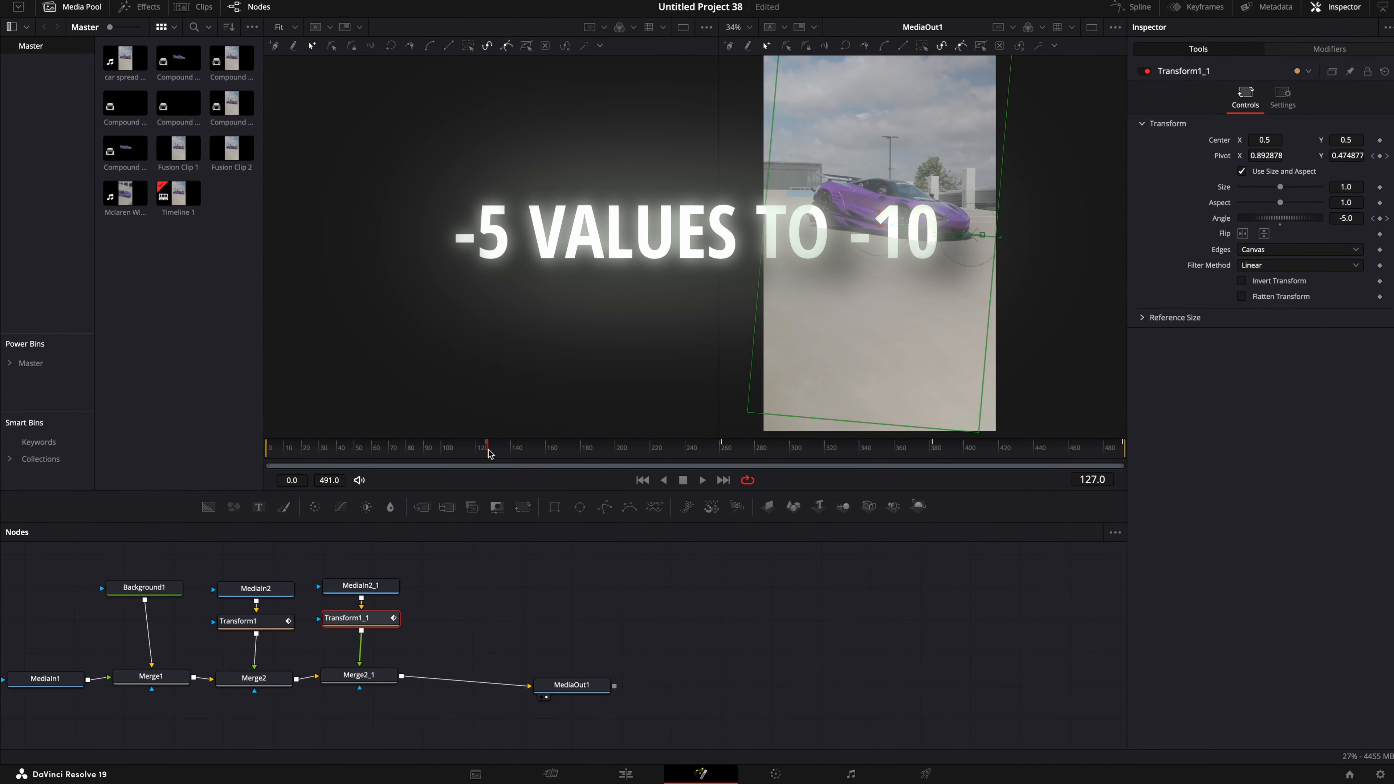
left_click_drag(490, 453, 483, 451)
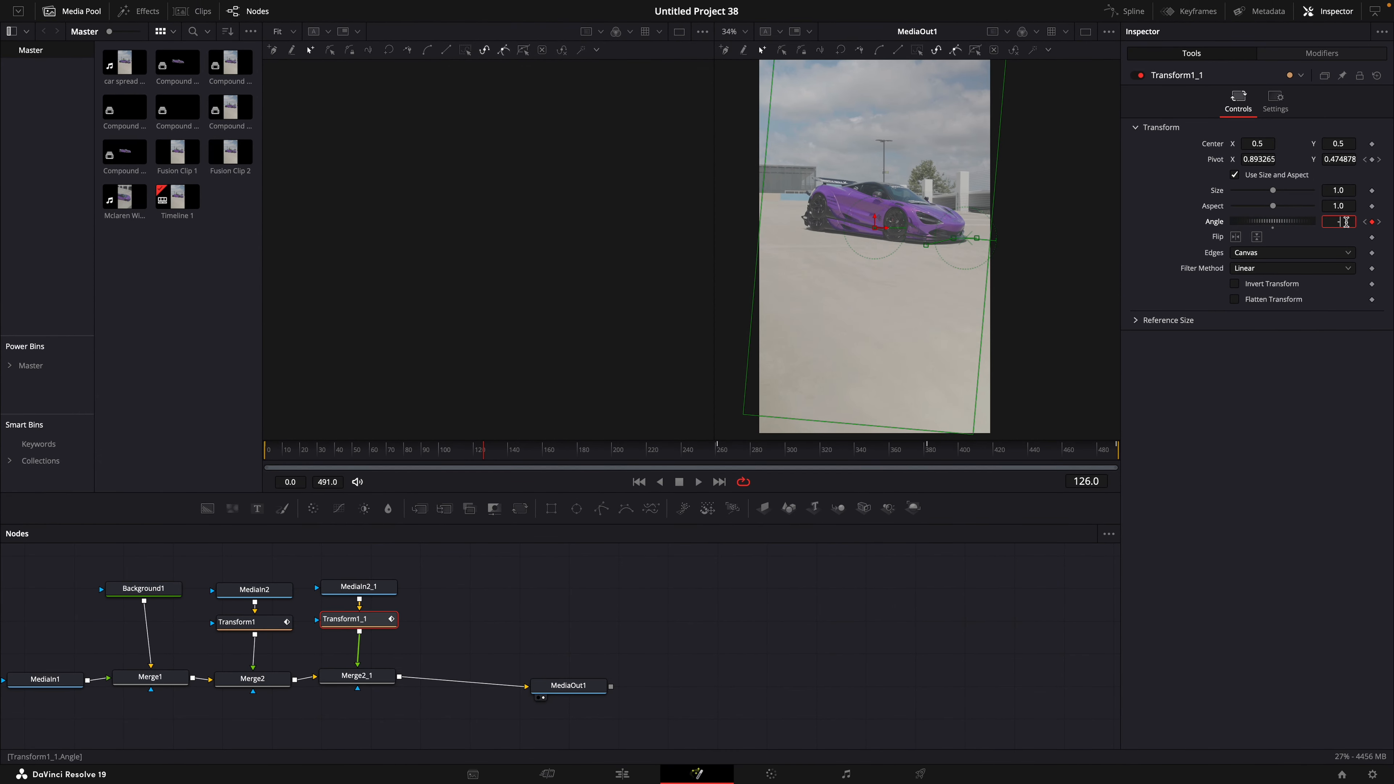
key("Tab")
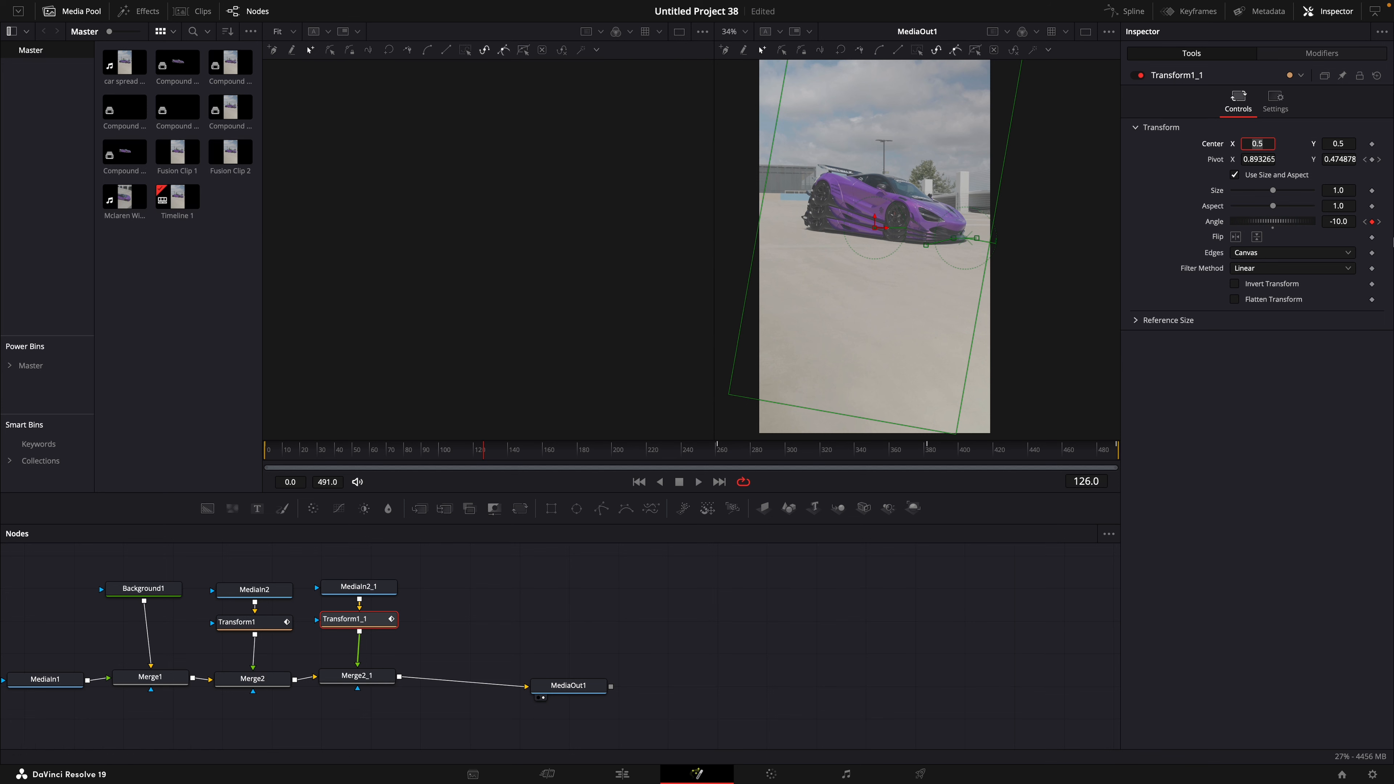
left_click(1380, 221)
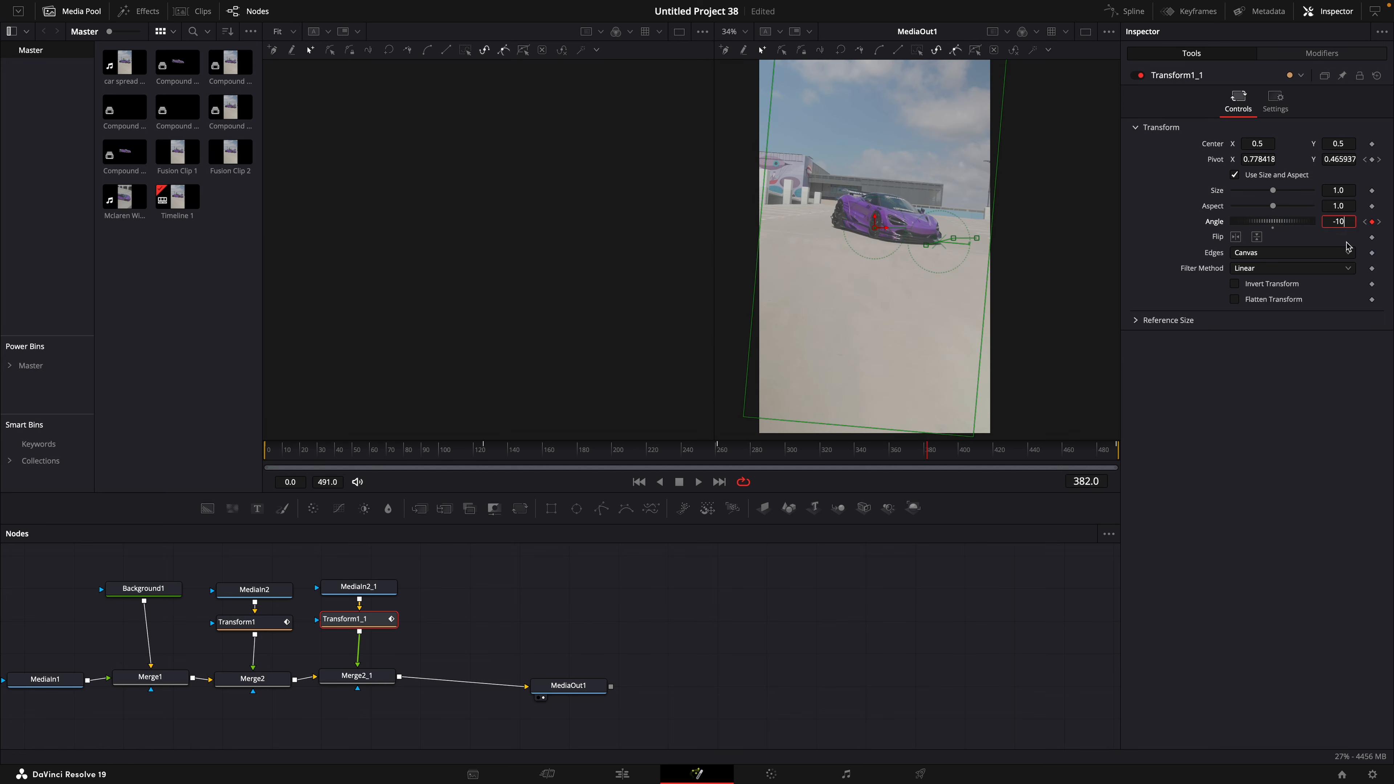
key("Tab")
- Duplicate the MediaIn2_1, Transform1_1 and Merge2_1 group and insert the copied merge between Merge2_1 and MediaOut1
left_click_drag(352, 725, 390, 568)
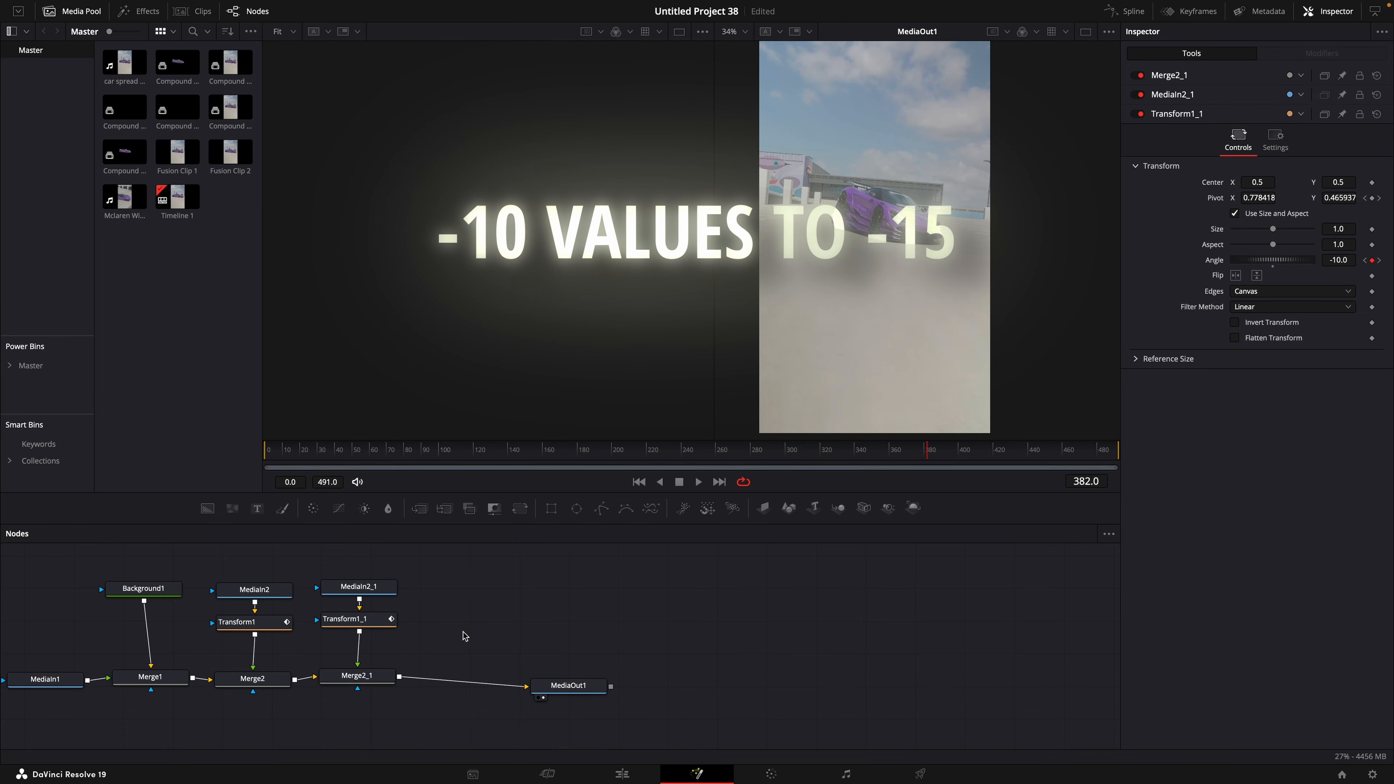
key("ctrl+v")
left_click_drag(465, 623, 465, 685)
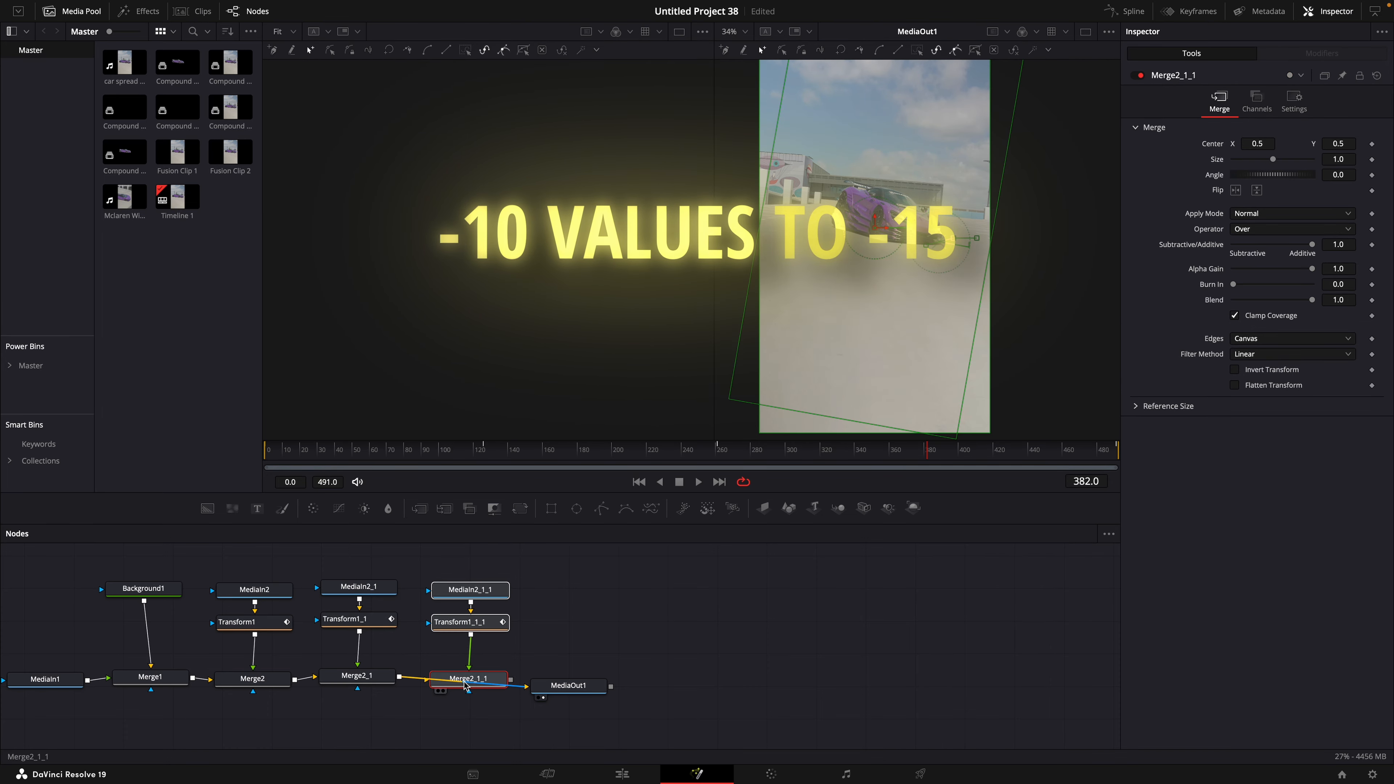
- Move MediaOut1 farther along the chain and set the Transform1_1_1 angle to -15 on frames 126 and 382
left_click(470, 622)
left_click_drag(569, 685, 899, 670)
left_click(470, 622)
left_click(485, 450)
left_click(928, 450)
- Add a fourth copy of the car group before MediaOut1 with its Transform angle at -20 on frames 382 and 126
key("ctrl+v")
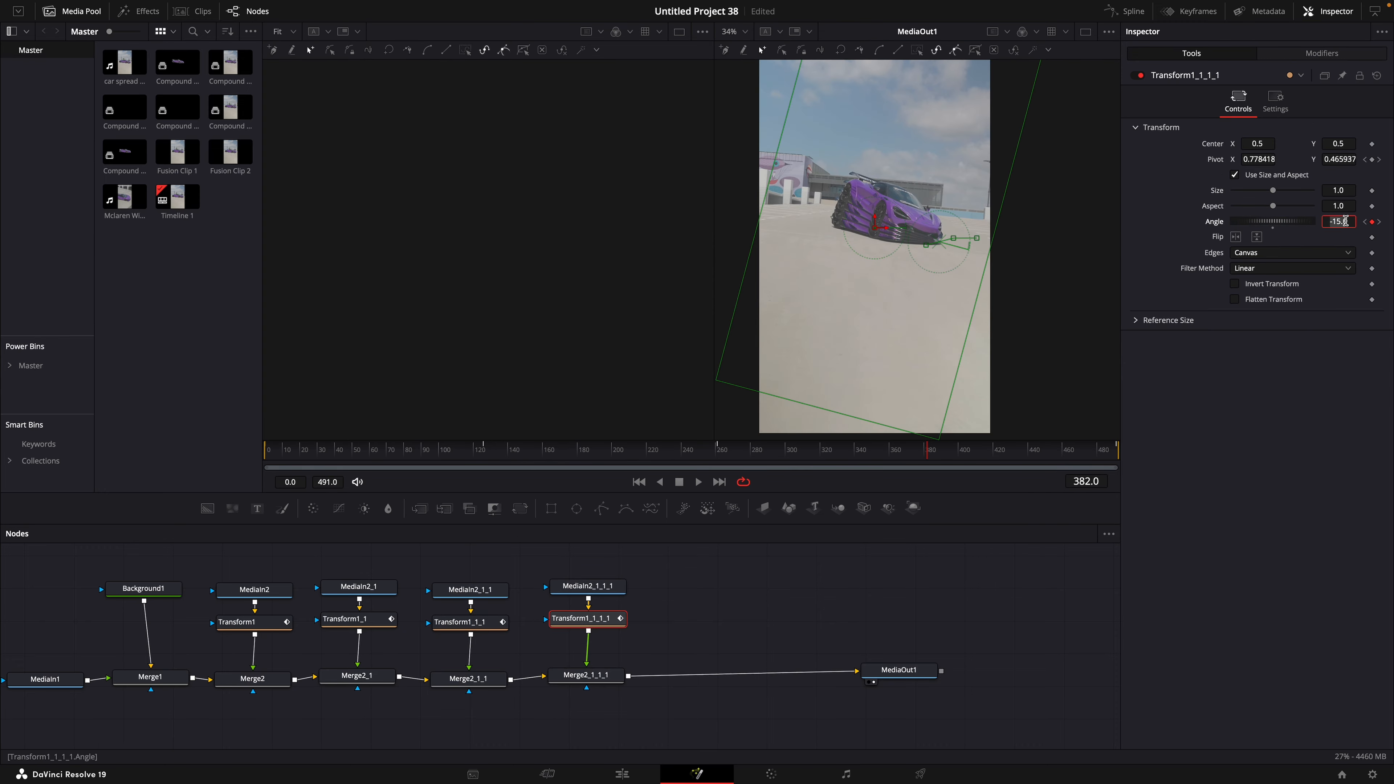
left_click(482, 449)
- Add a fifth copy of the car group before MediaOut1 with its Transform angle at -25 on frames 126 and 382
key("ctrl+v")
left_click_drag(715, 680, 716, 677)
left_click(708, 616)
double_click(1337, 221)
type("-25")
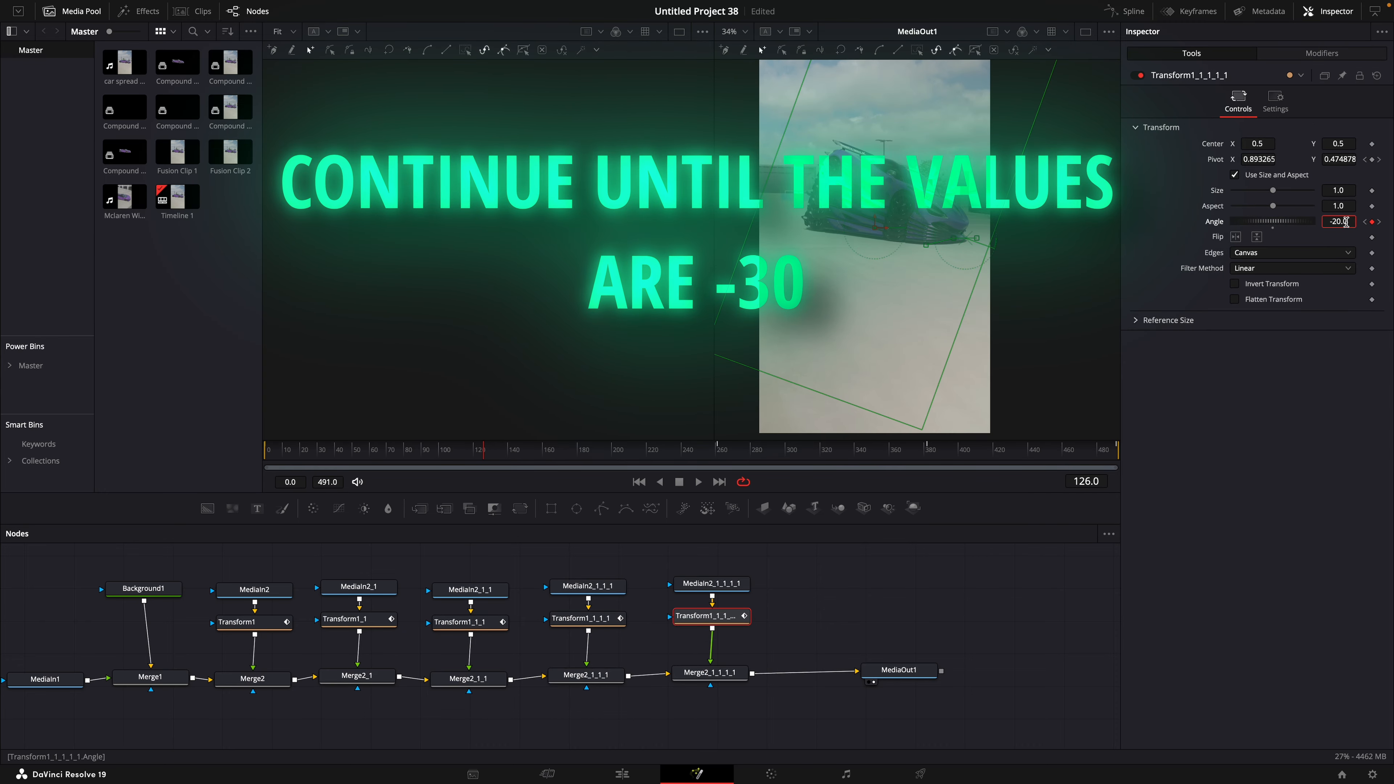
left_click(929, 450)
double_click(1338, 221)
type("-25")
- Add a sixth car group before MediaOut1 with its Transform angle at -30 on frames 126 and 382, and preview the motion
key("ctrl+v")
left_click_drag(831, 636, 814, 679)
left_click(804, 614)
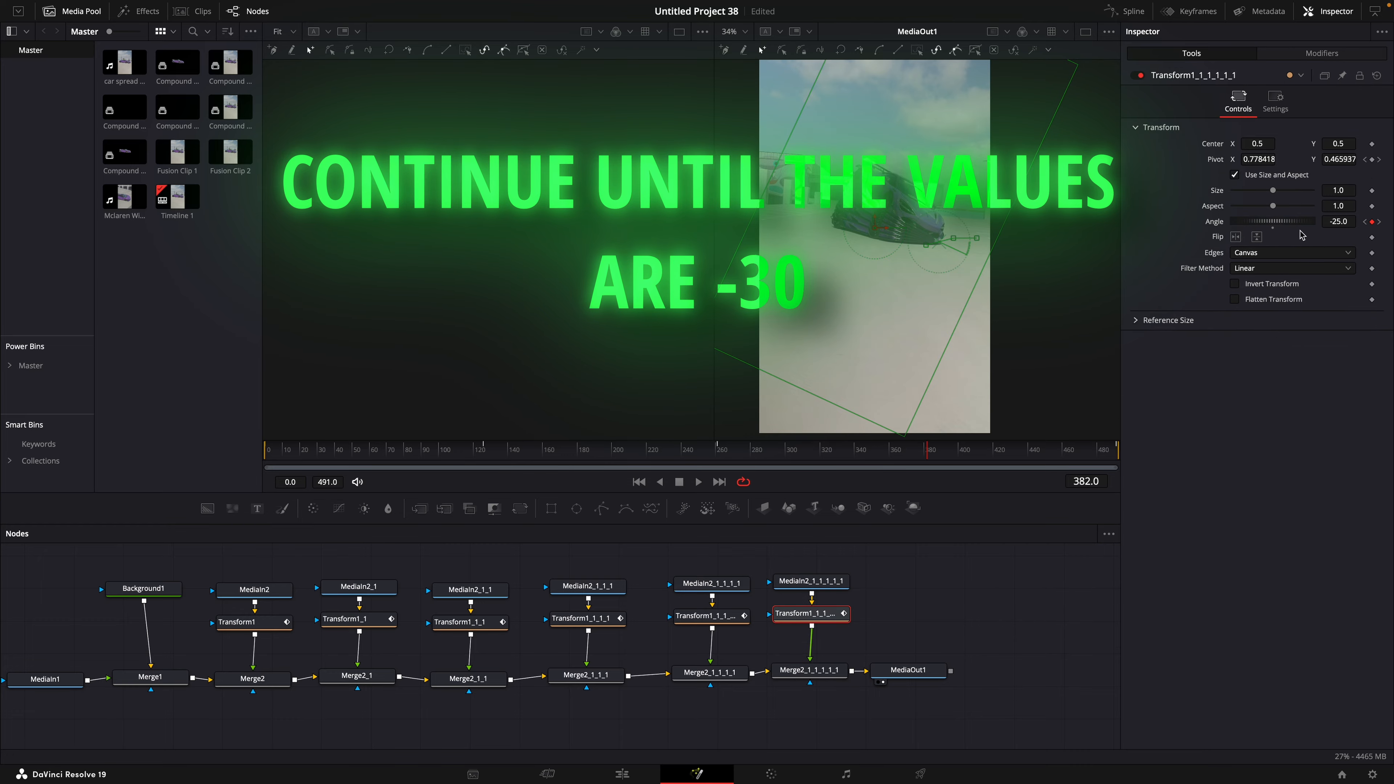
left_click(327, 452)
left_click_drag(327, 451, 682, 471)
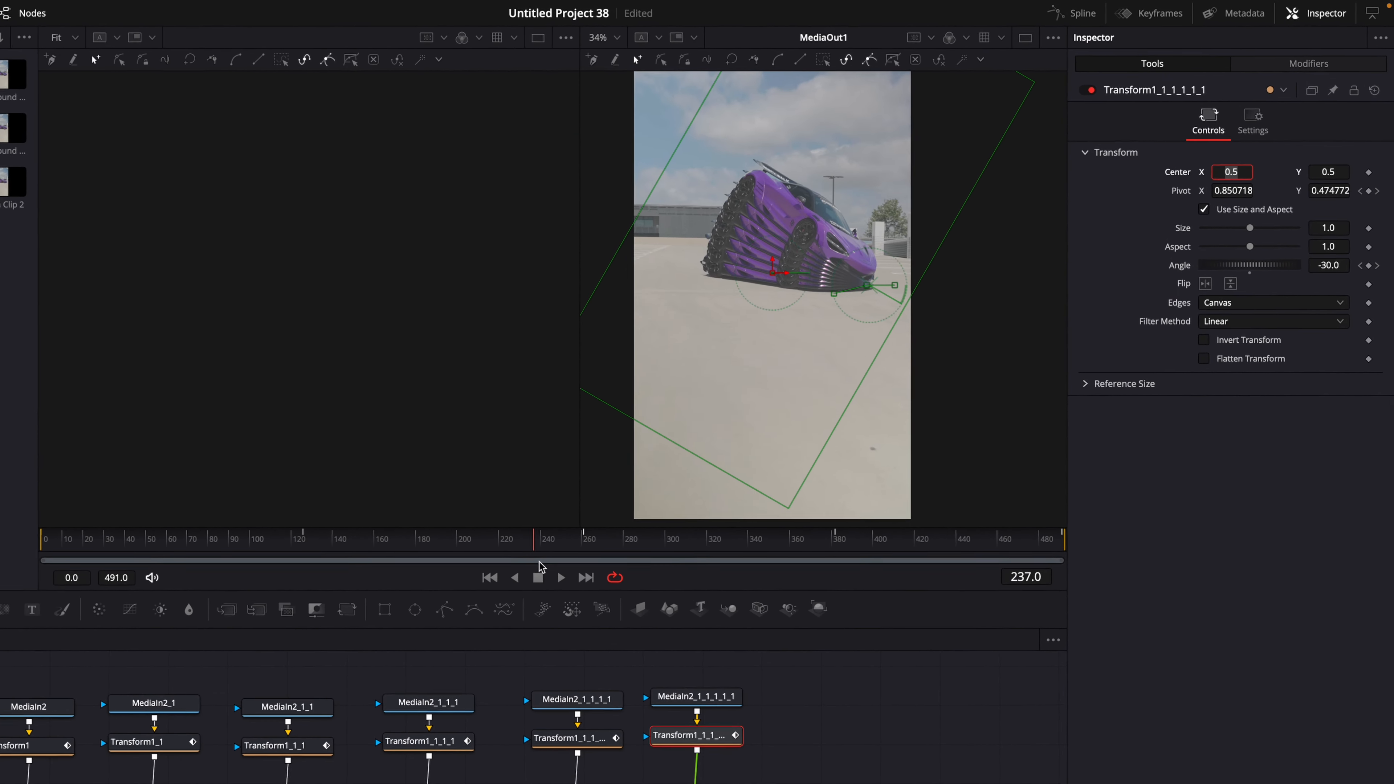
left_click_drag(539, 566, 920, 581)
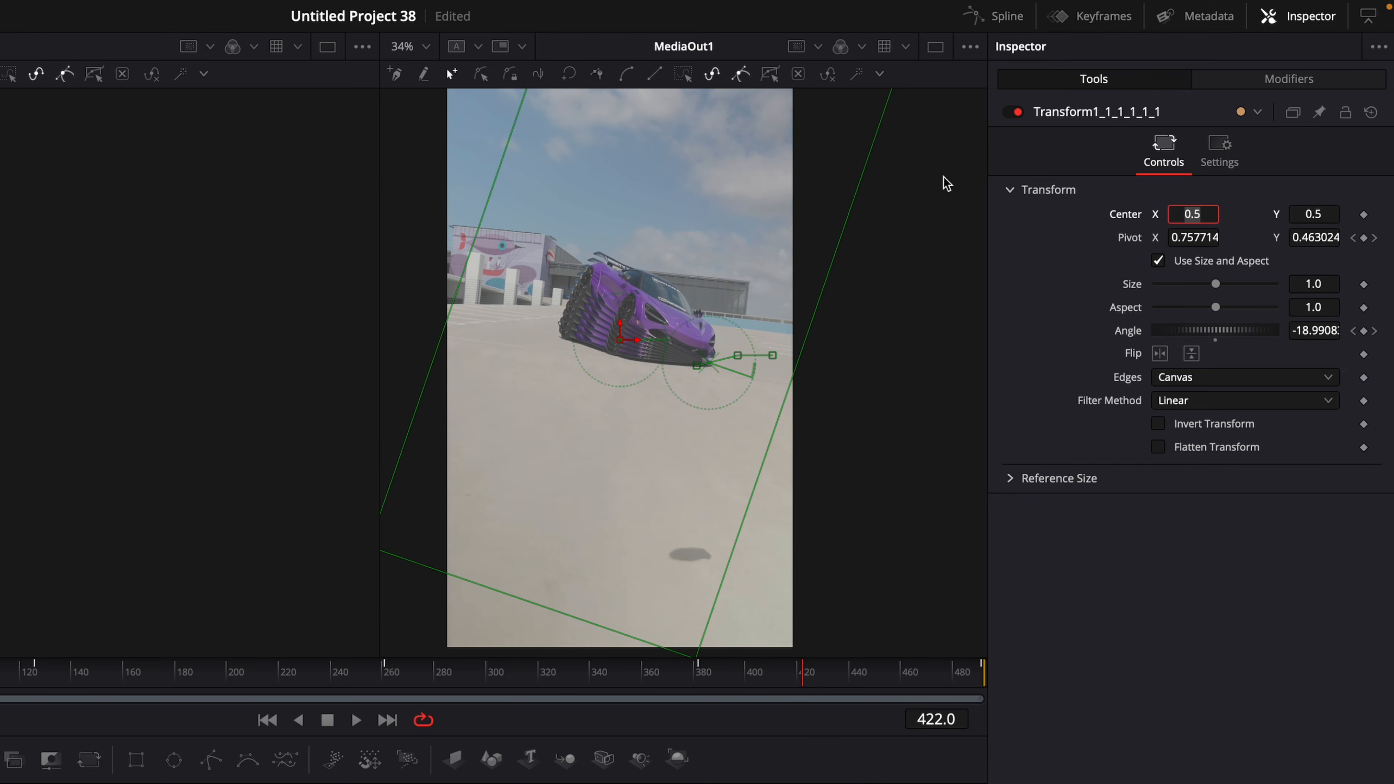
- Display the Angle curves of all six Transform nodes in the Spline editor and fit them to the view
left_click(1007, 16)
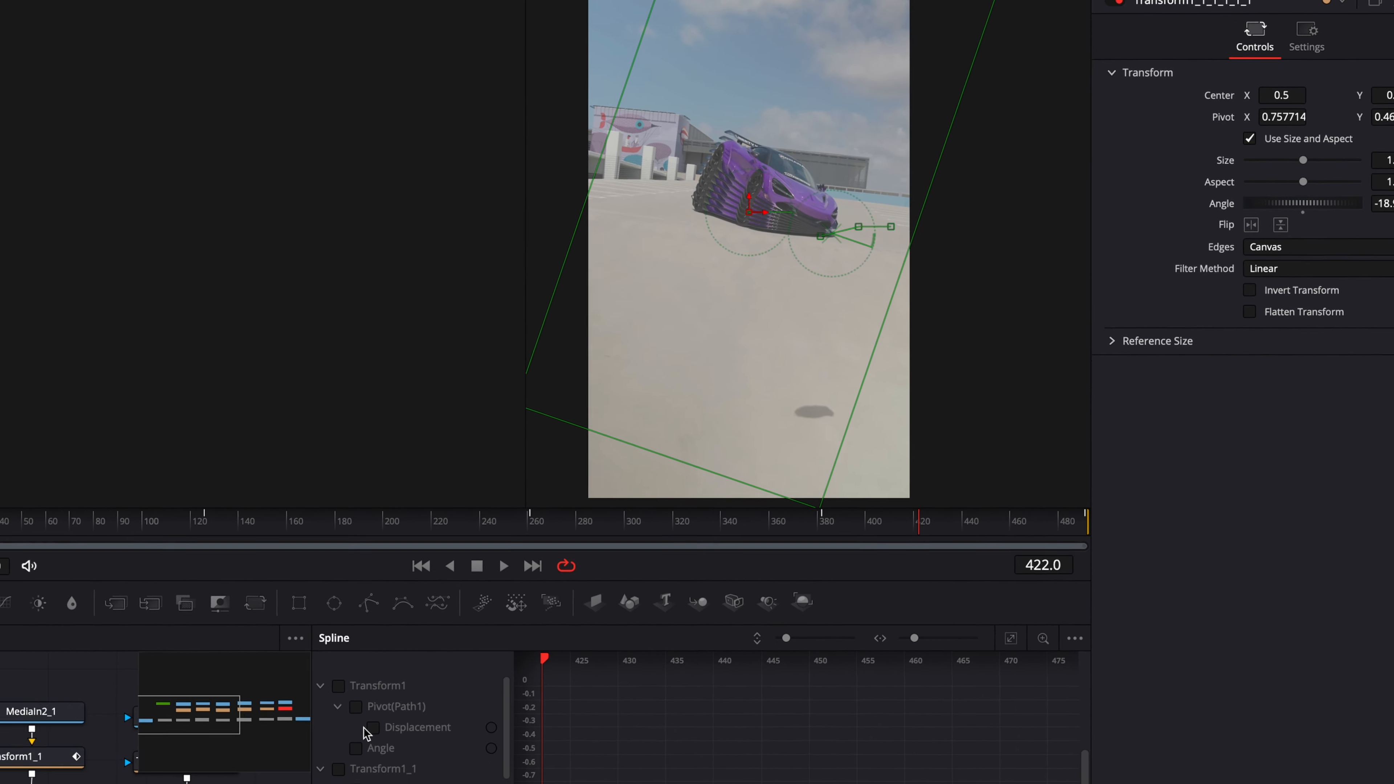
left_click(356, 747)
scroll(359, 761, "down", 1)
scroll(532, 577, "down", 3)
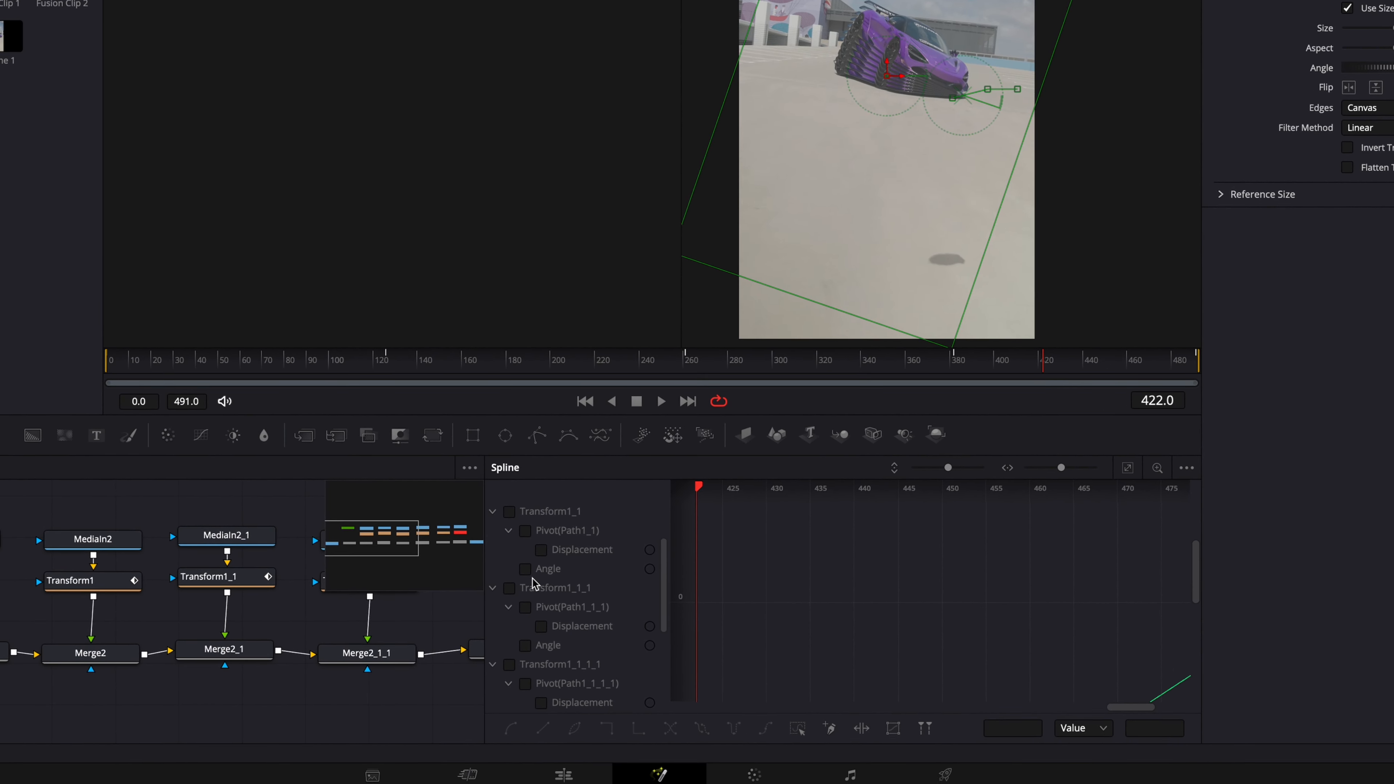
left_click(531, 576)
scroll(532, 577, "down", 2)
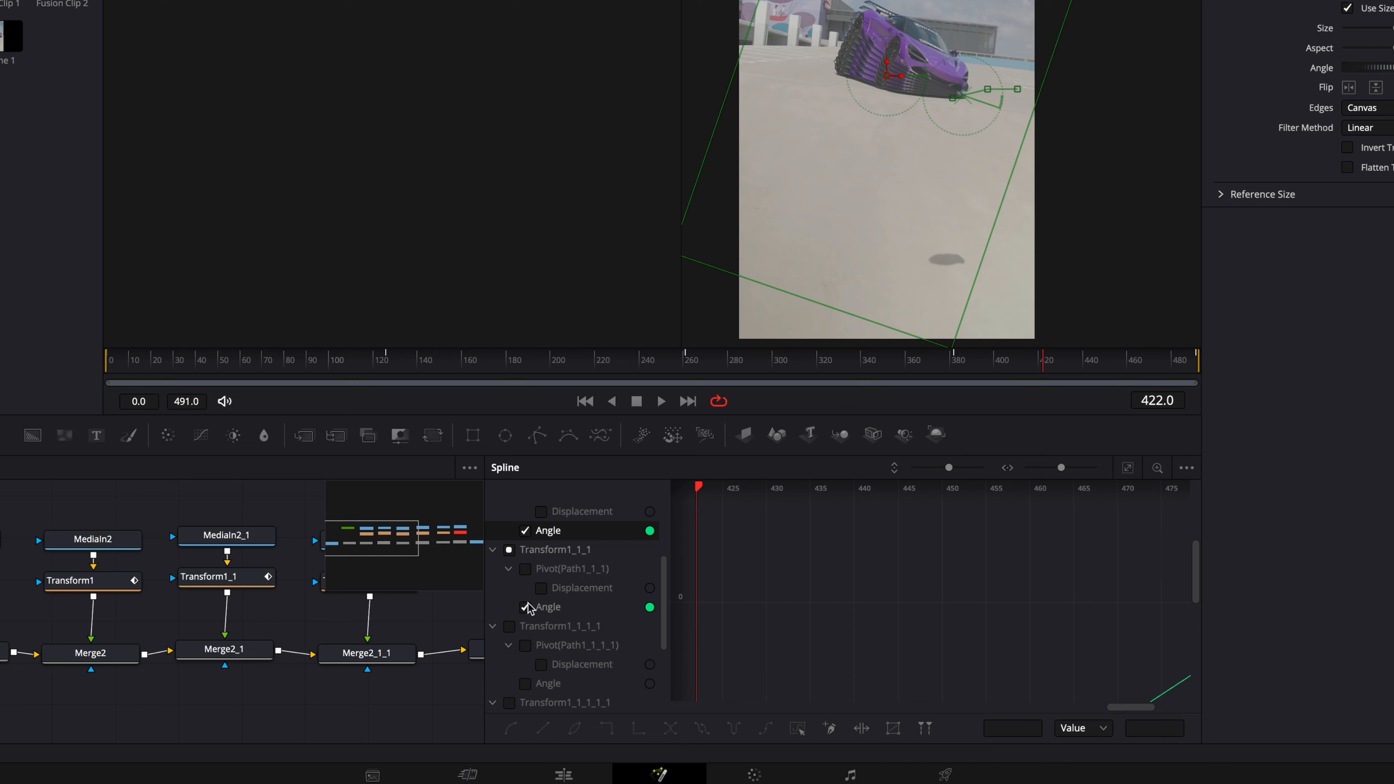
scroll(530, 607, "down", 3)
left_click(529, 590)
scroll(530, 592, "down", 1)
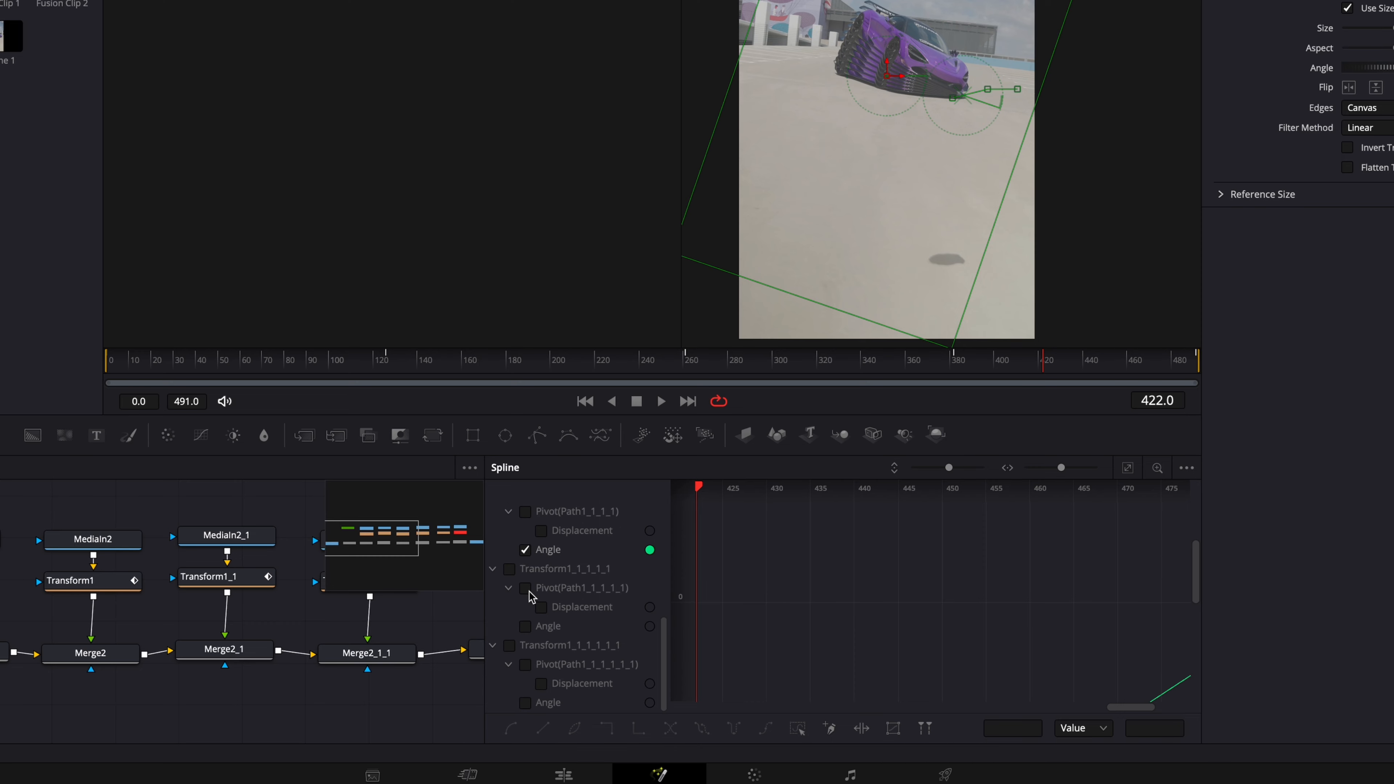
left_click(525, 625)
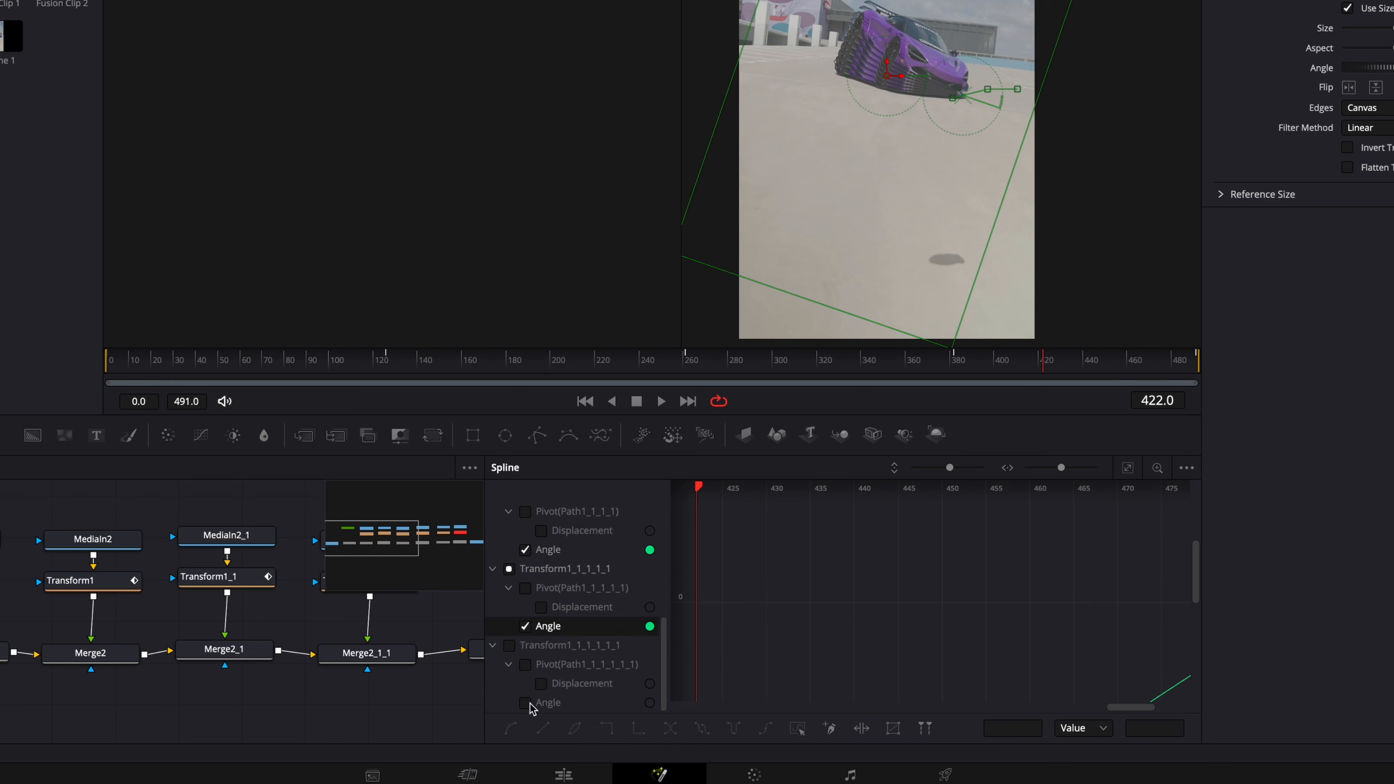
left_click(1127, 468)
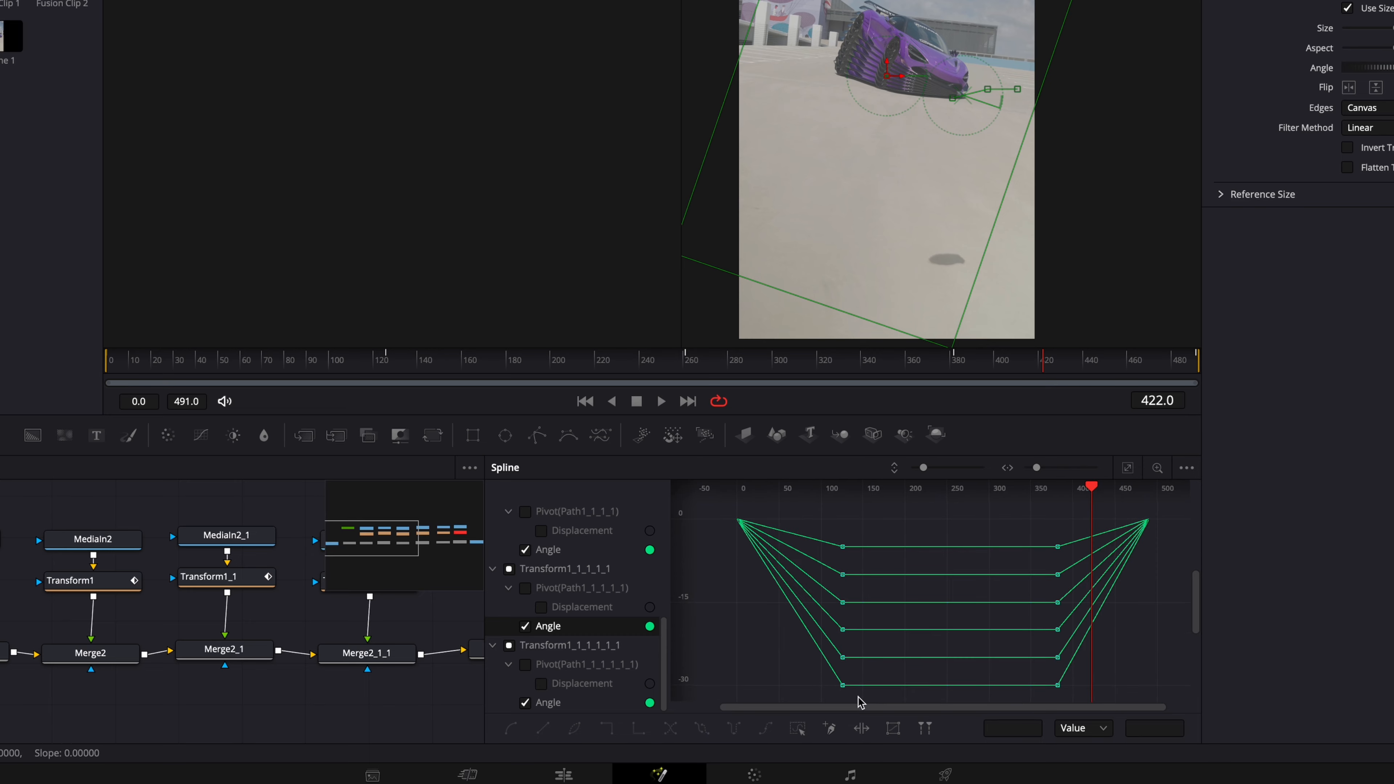
- Smooth the first two and last two keyframes of all six Angle curves, preview the motion and close the Spline editor
left_click_drag(730, 503, 719, 499)
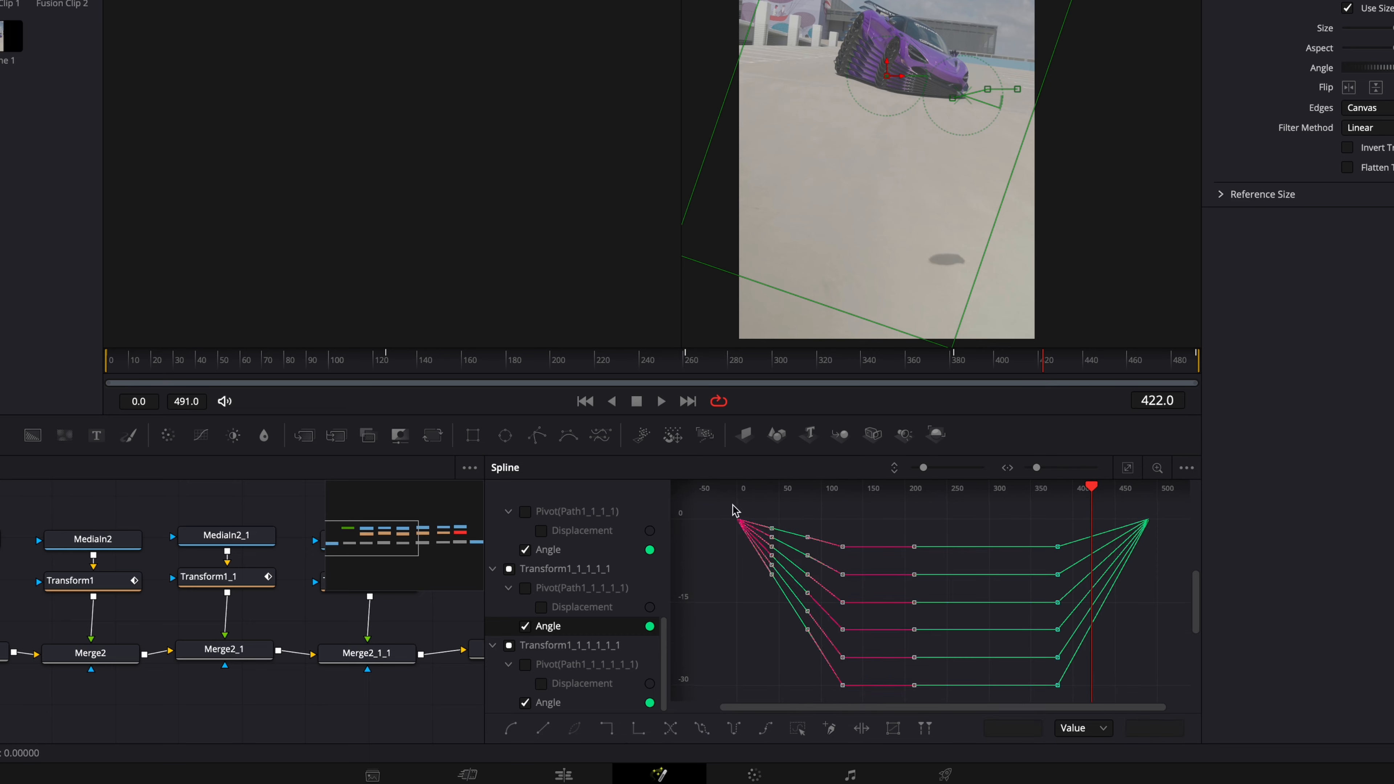
key("shift+s")
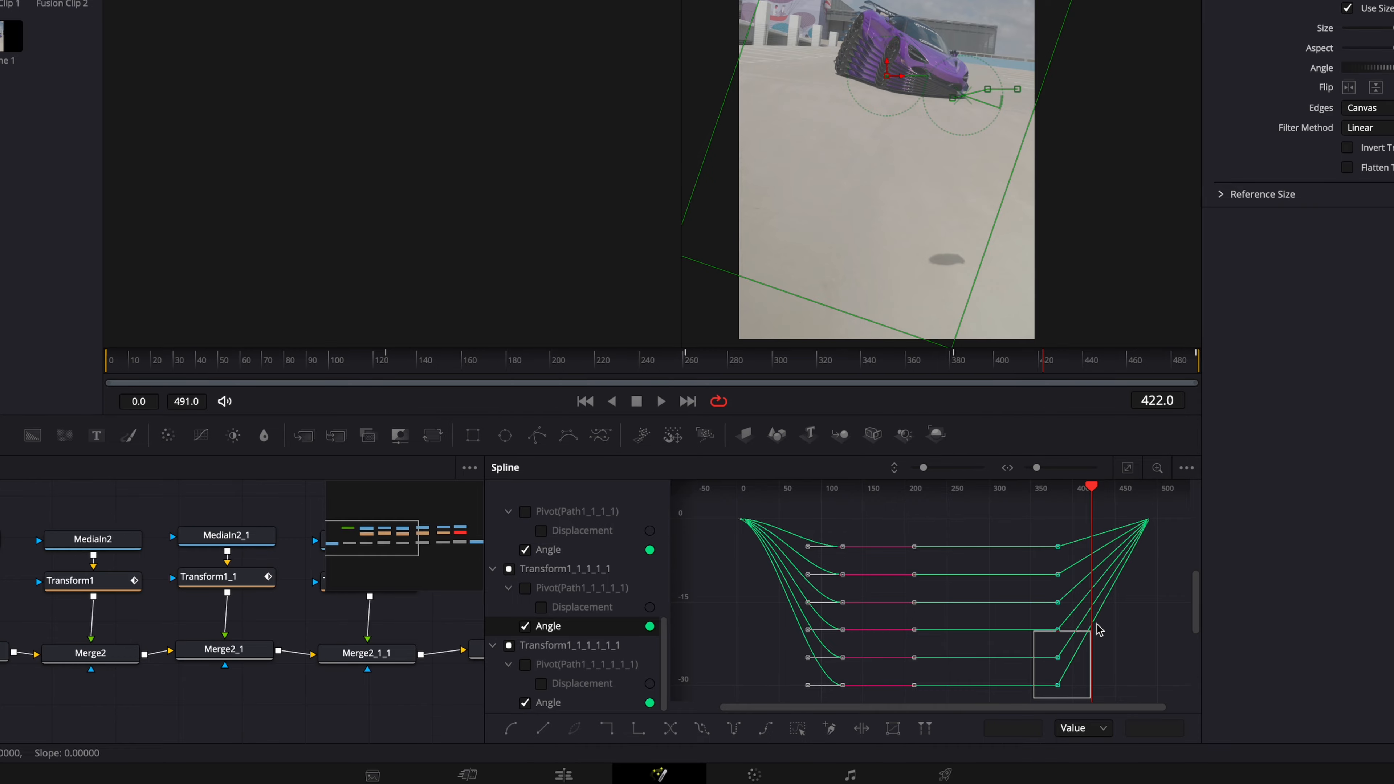
left_click_drag(1199, 512, 1200, 512)
key("shift+s")
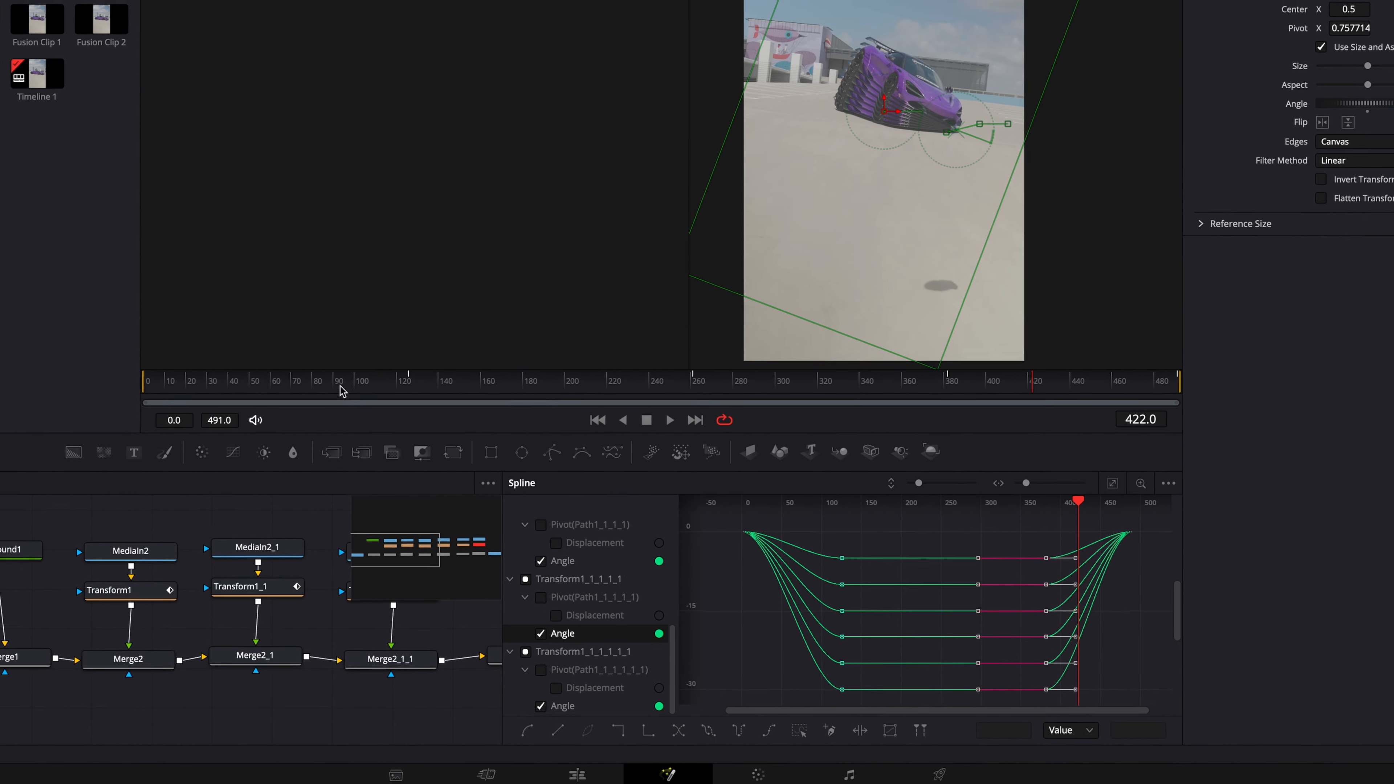
left_click_drag(204, 363, 184, 363)
left_click_drag(244, 401, 409, 399)
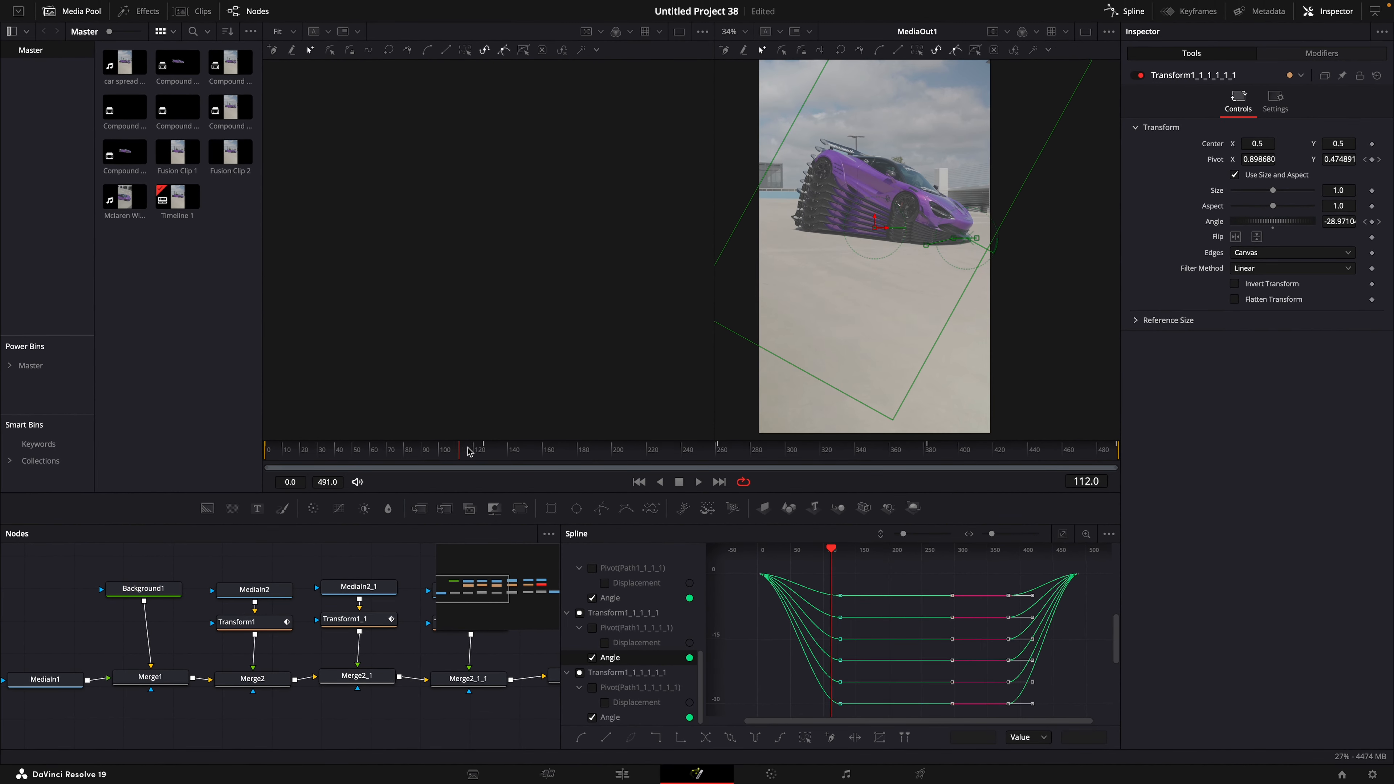
left_click_drag(470, 451, 559, 455)
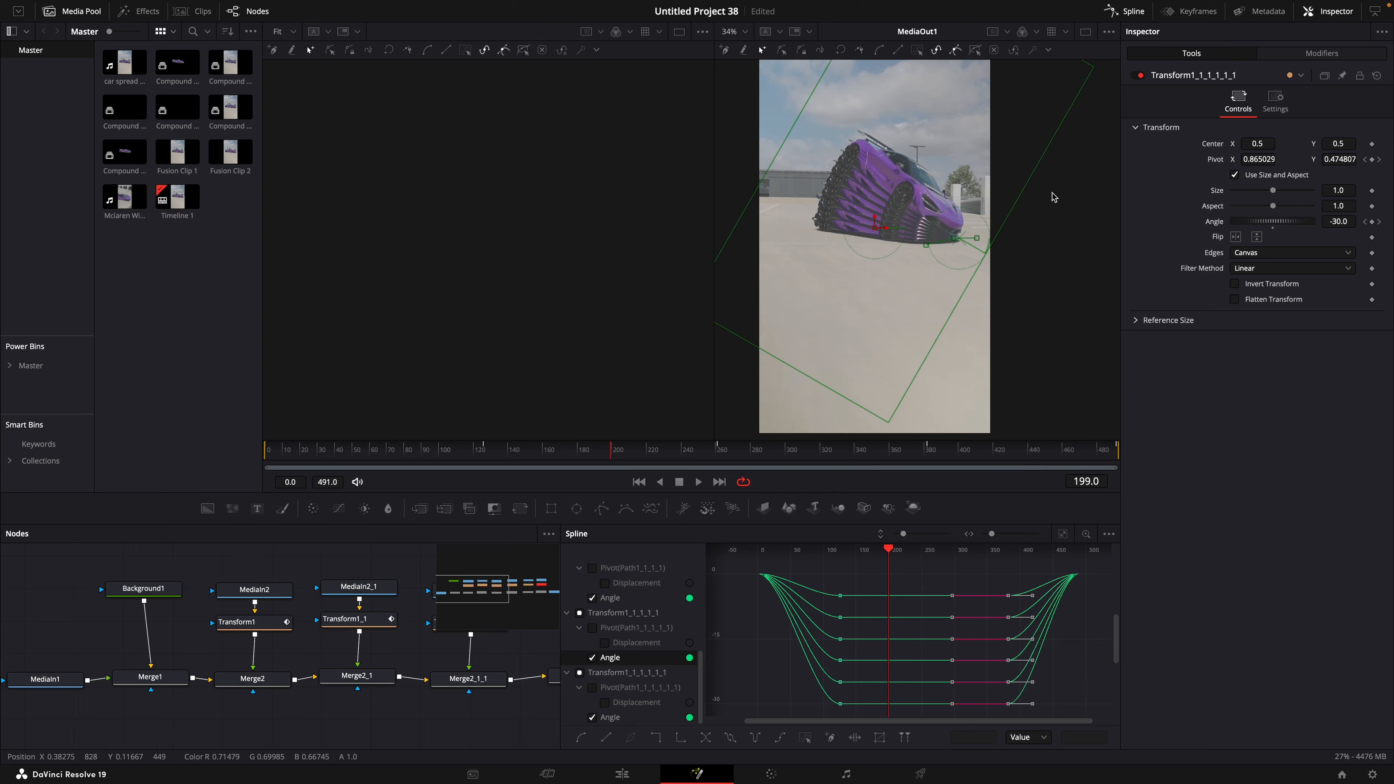
left_click(1121, 15)
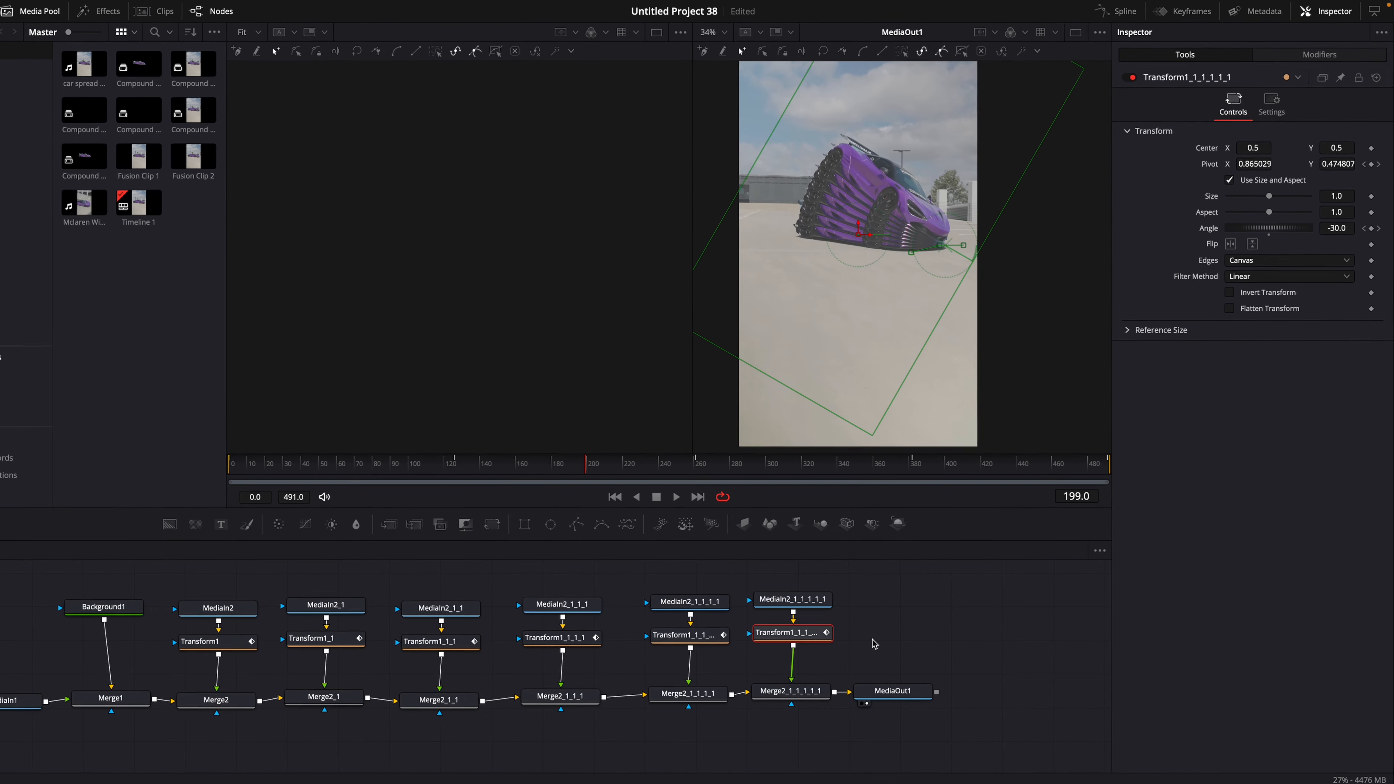
- Enable motion blur on all six Transform nodes with quality 10 and a shutter angle of 360
left_click(1238, 142)
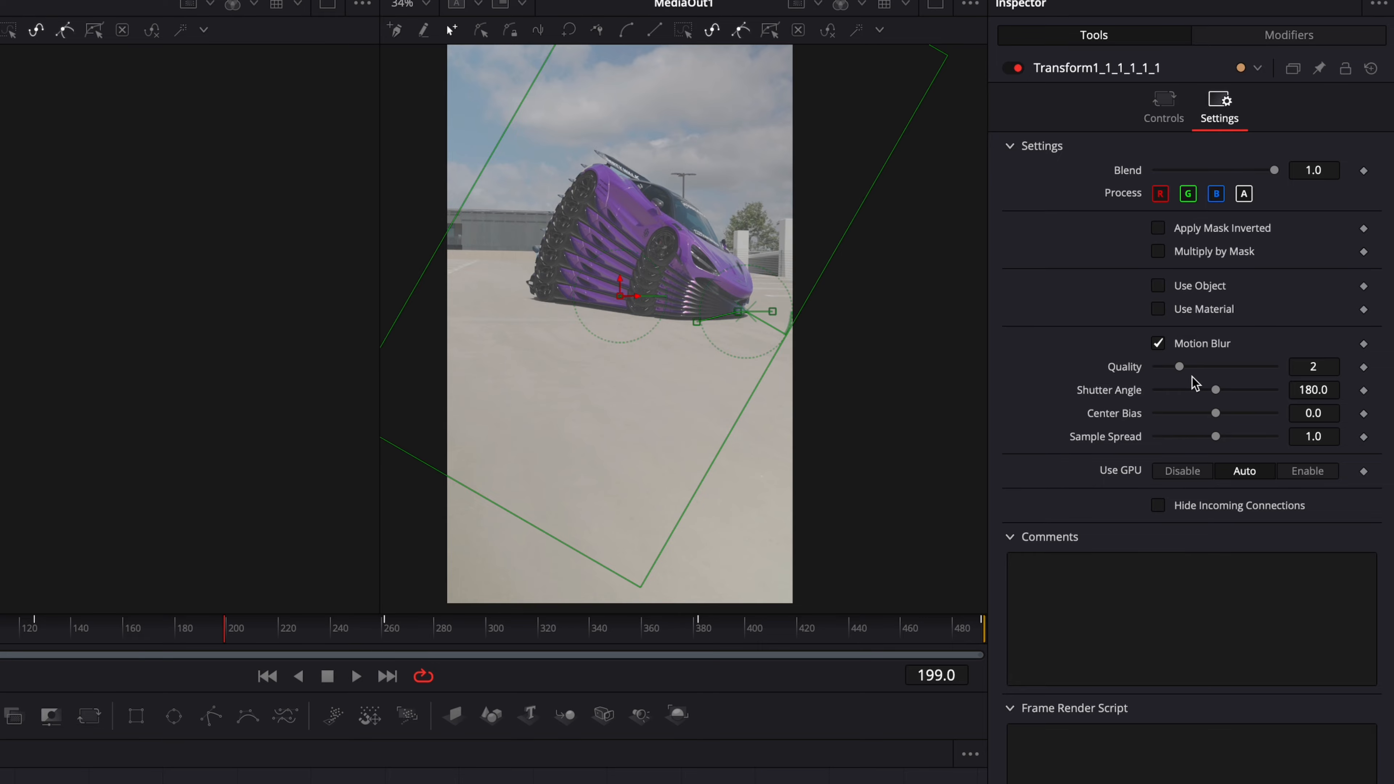
left_click(1248, 368)
left_click(541, 744)
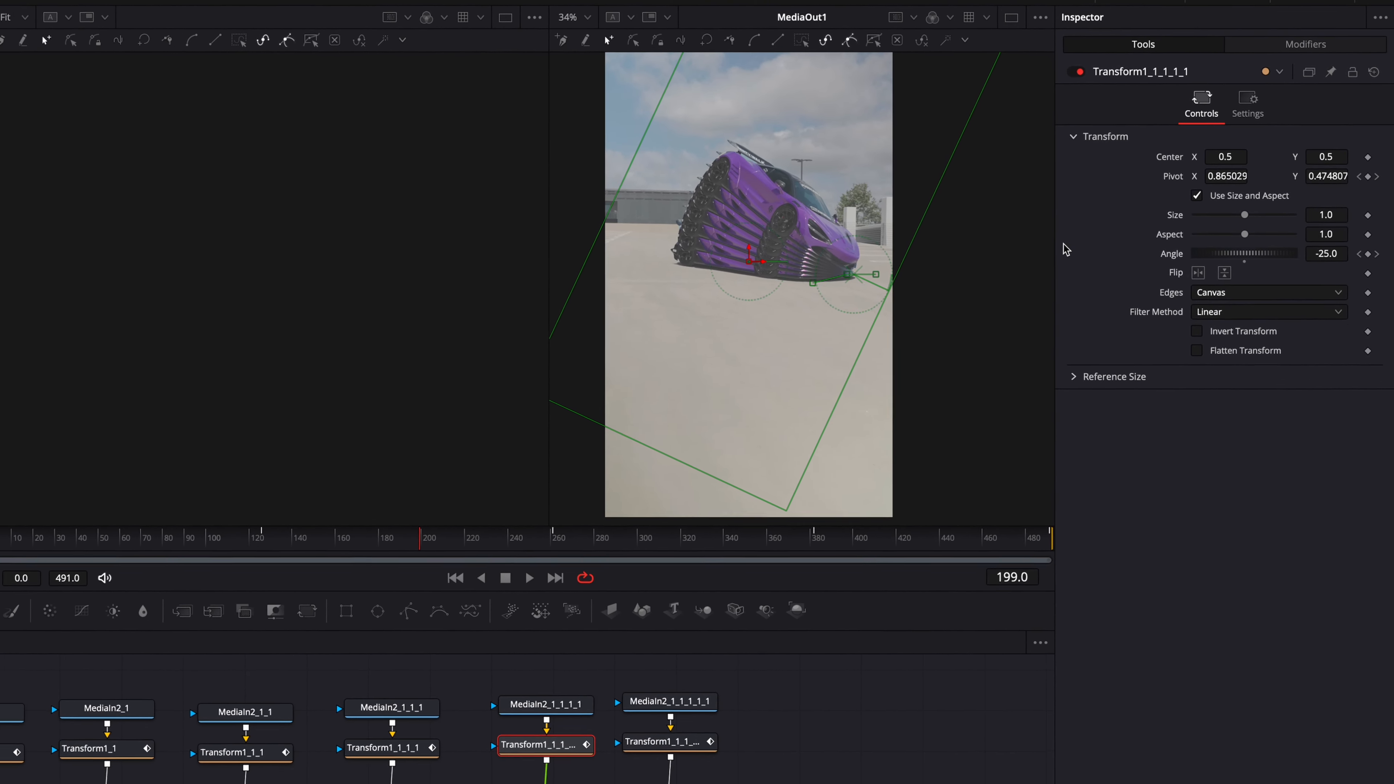
left_click(1247, 105)
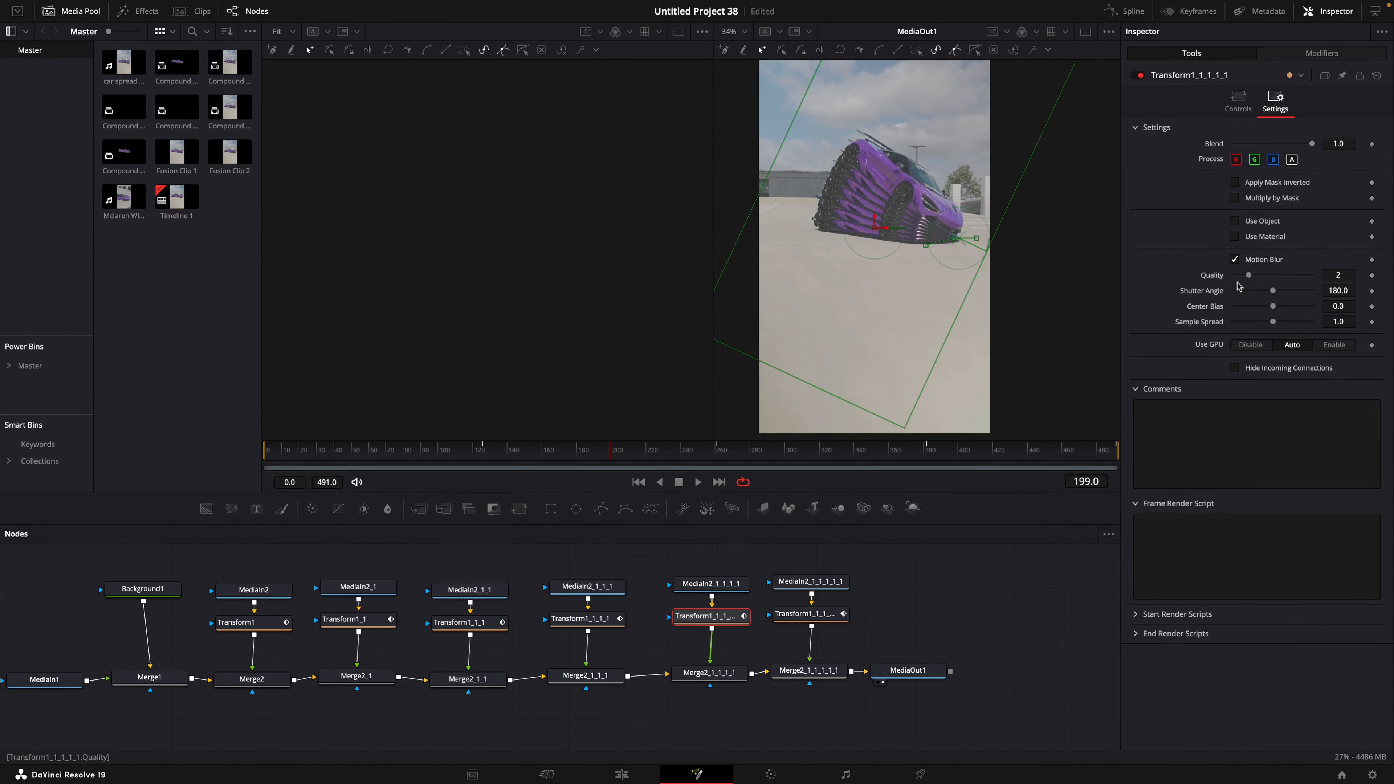
left_click(583, 626)
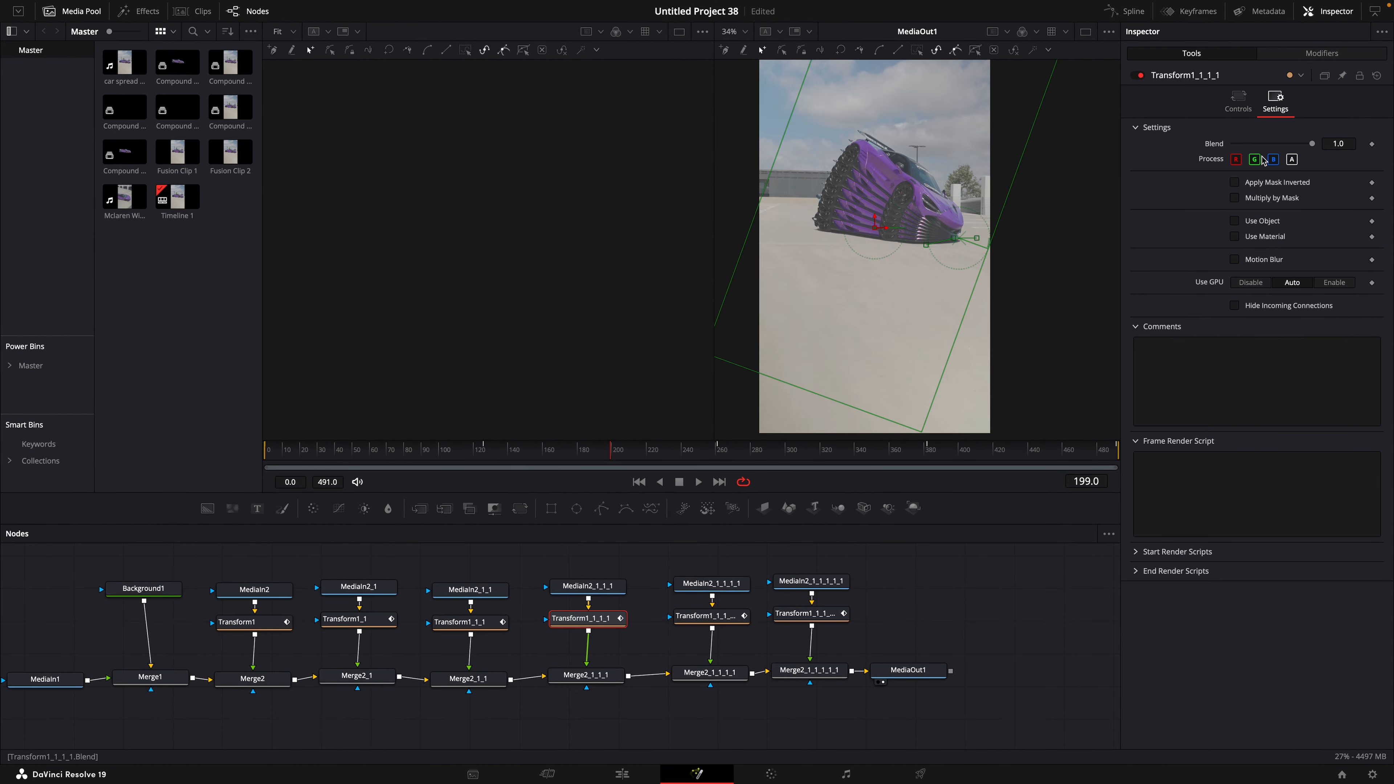
left_click(1296, 55)
left_click(462, 624)
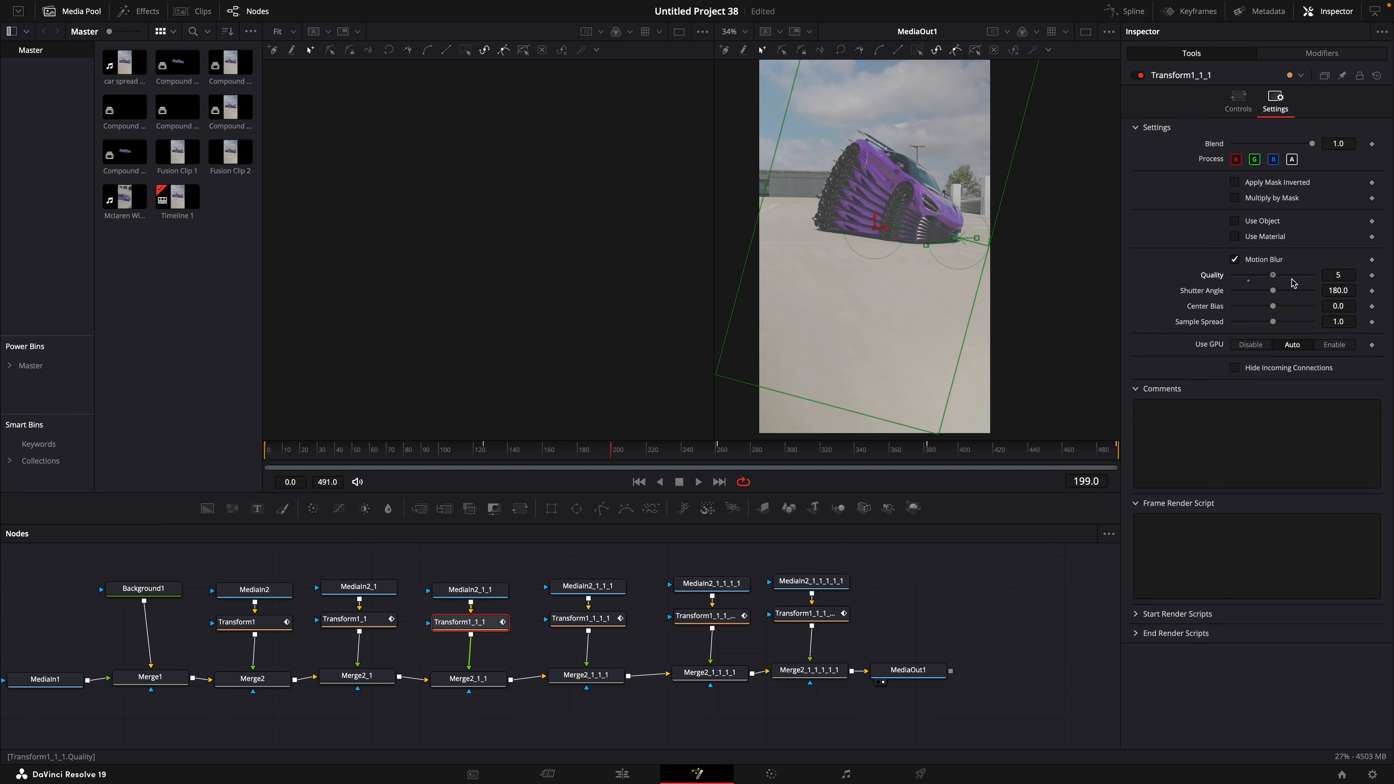
left_click(378, 624)
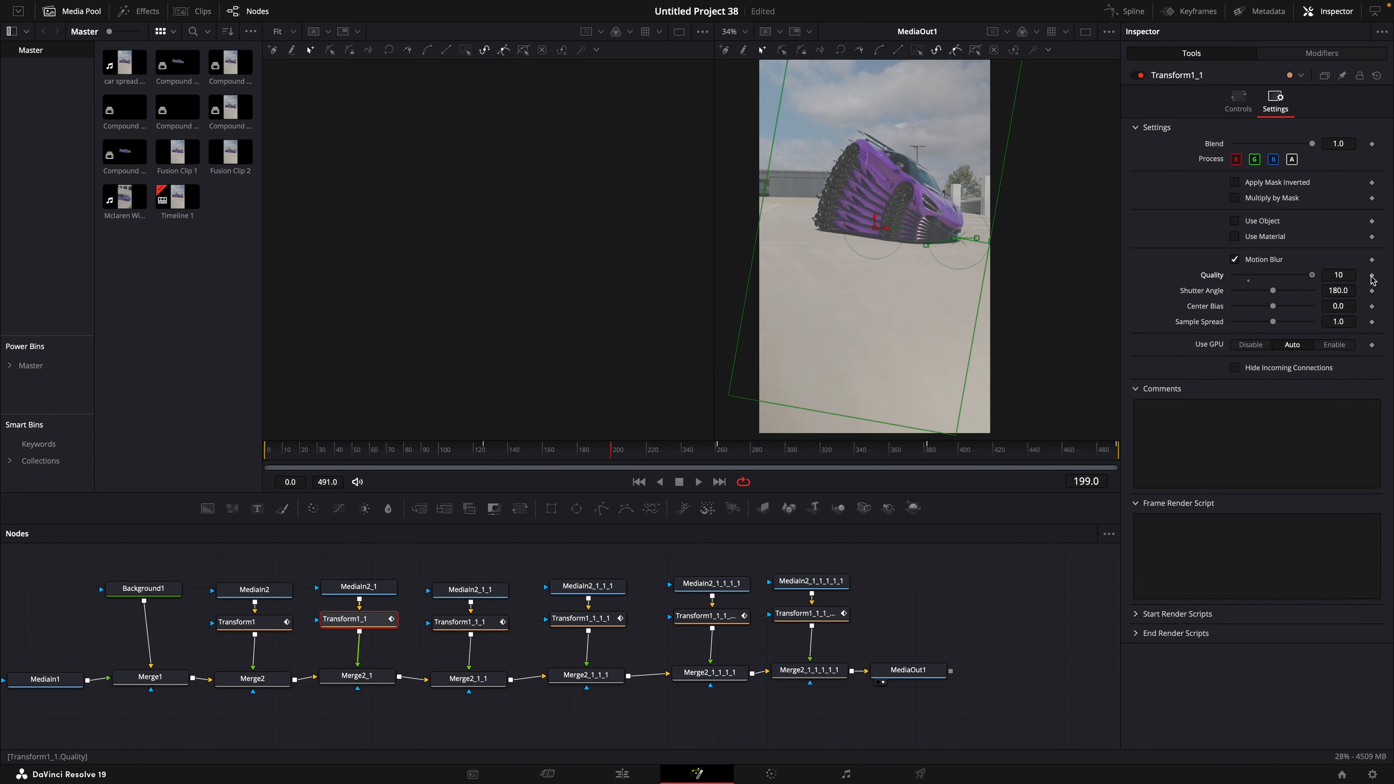
left_click(289, 622)
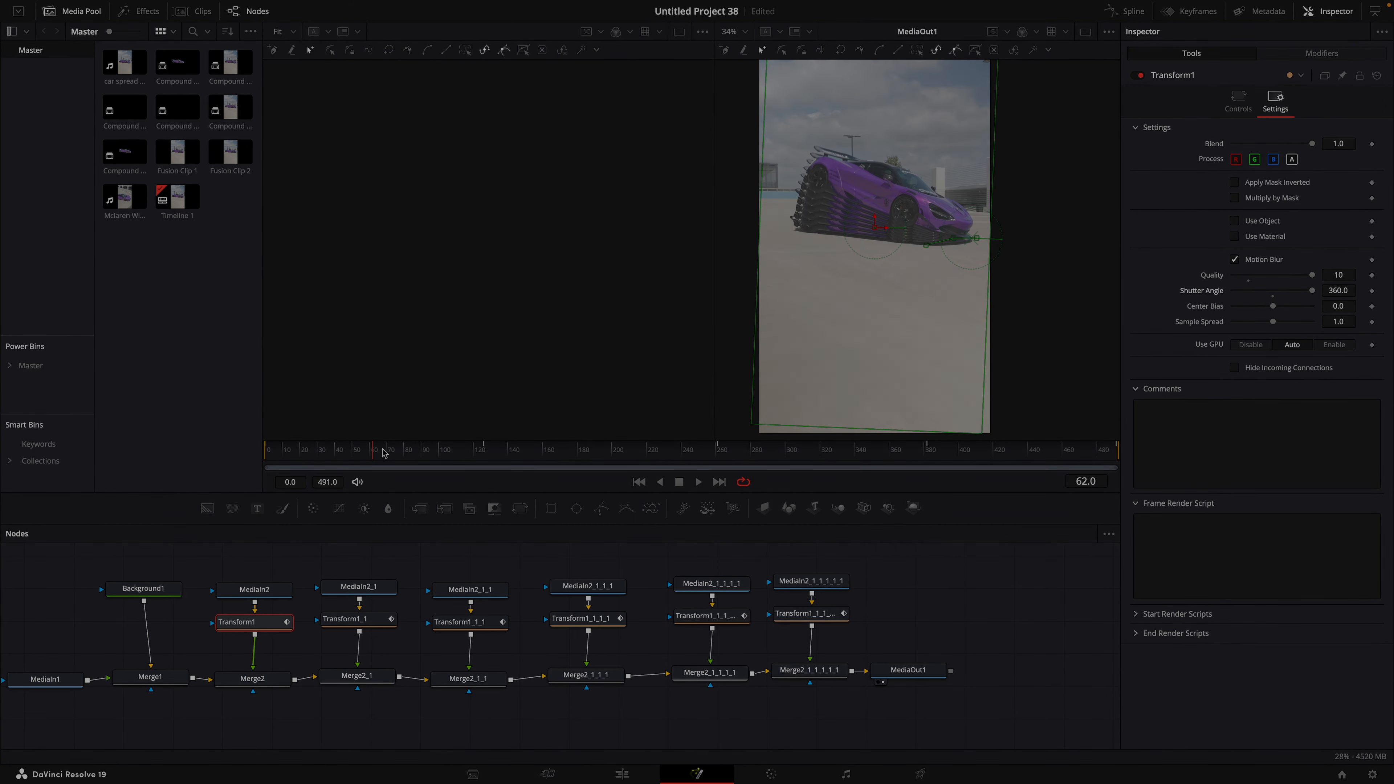
left_click(399, 452)
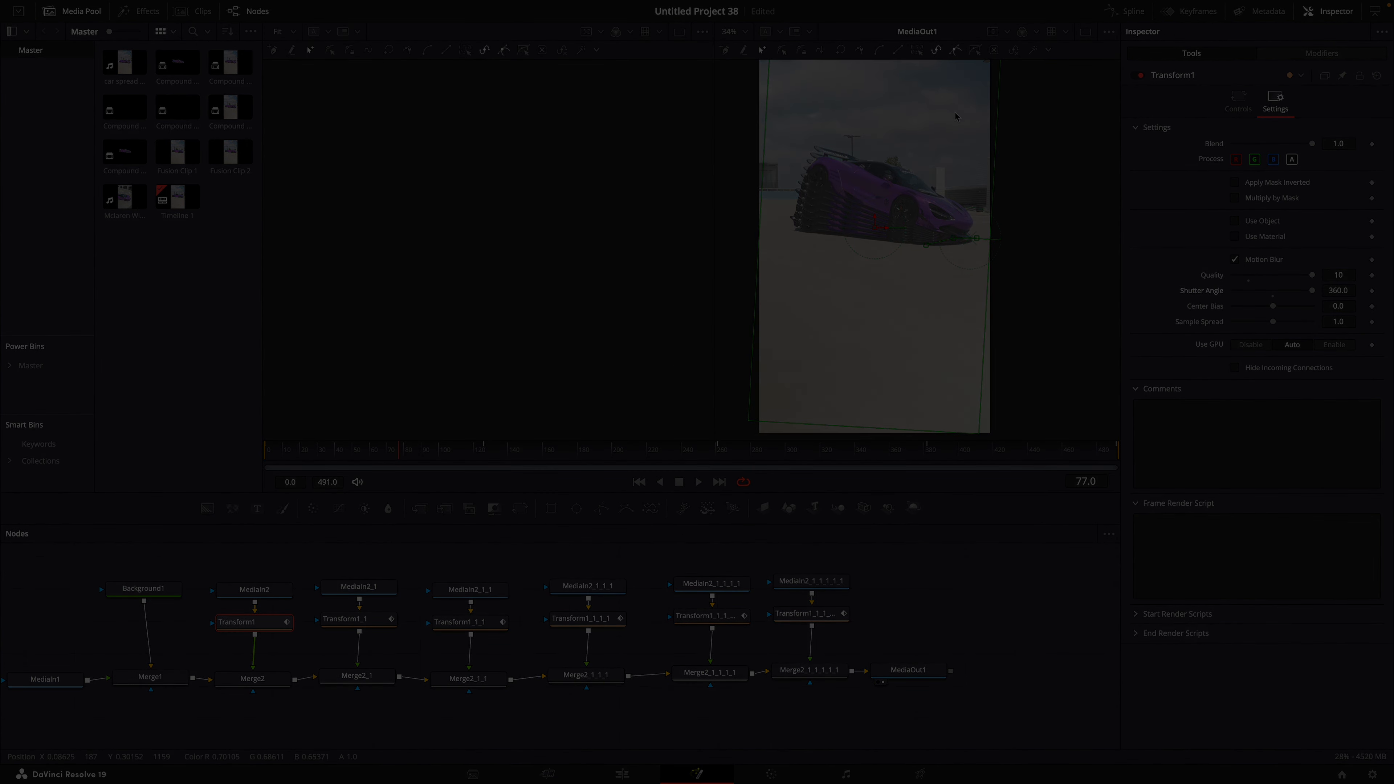